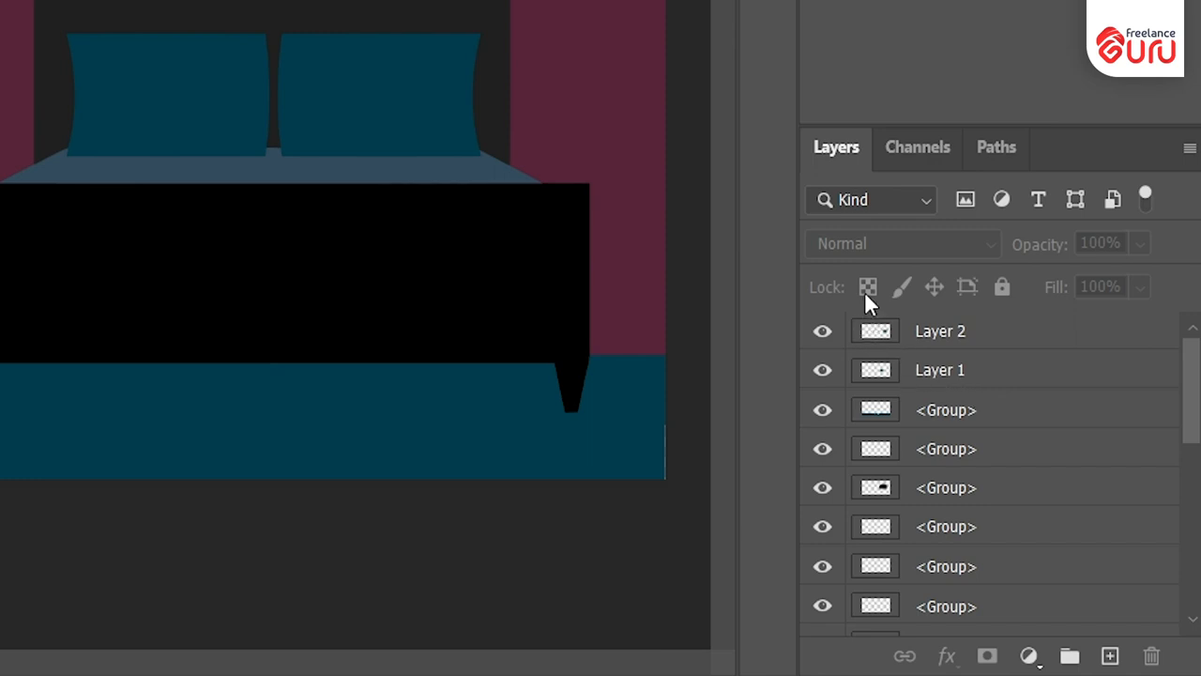
- Create a new 1920 × 1080 px document at 72 ppi in RGB Color with a white background
{"action": "left_click", "coordinate": [998, 332]}
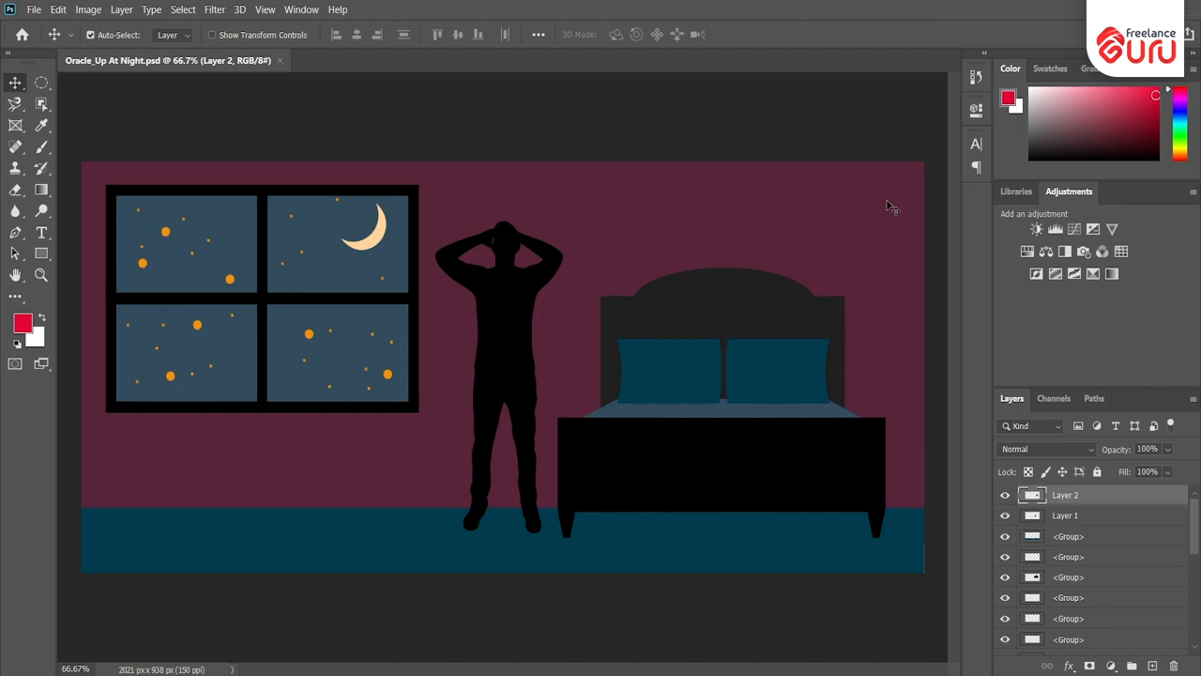
{"action": "key", "text": "ctrl+n"}
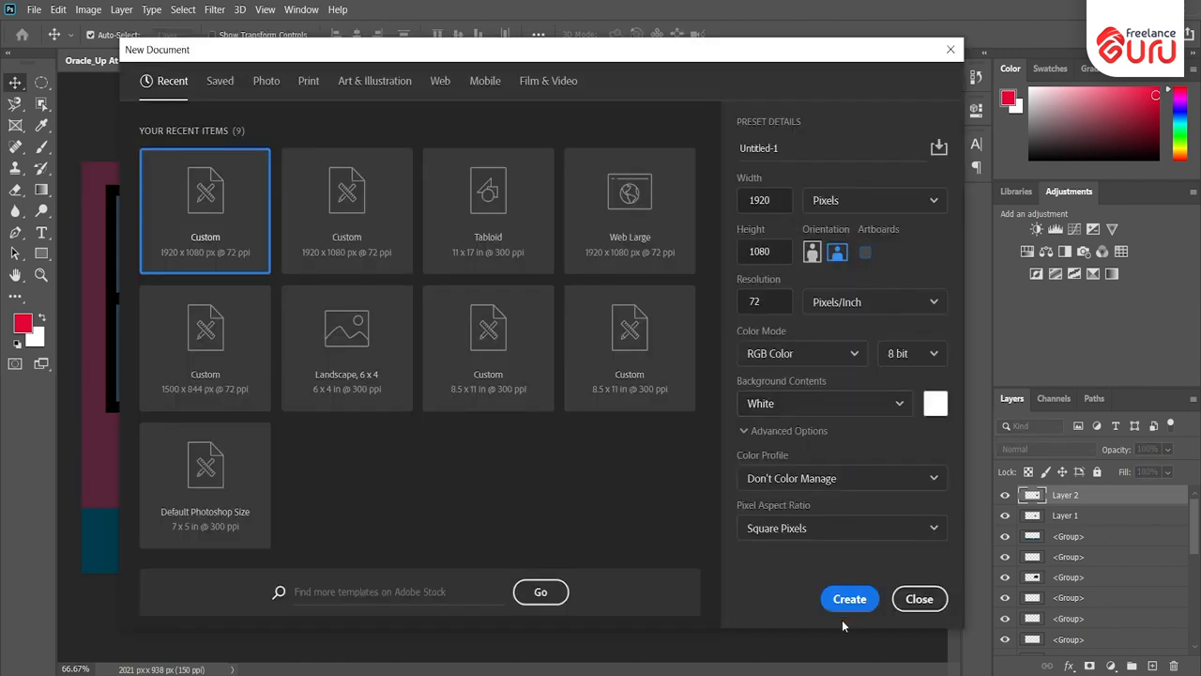
{"action": "left_click", "coordinate": [848, 601]}
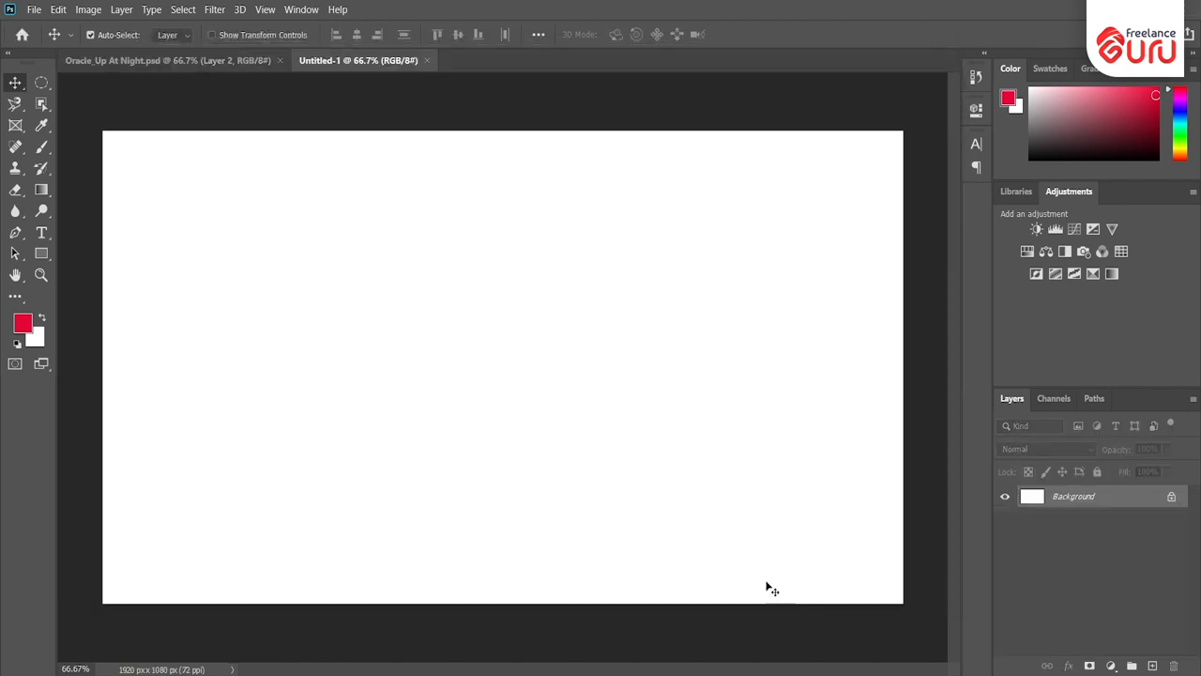
- Draw a red-filled circle about 451 px in diameter near the canvas centre on a new layer
{"action": "left_click", "coordinate": [41, 82]}
{"action": "left_click_drag", "start_coordinate": [392, 292], "coordinate": [501, 392]}
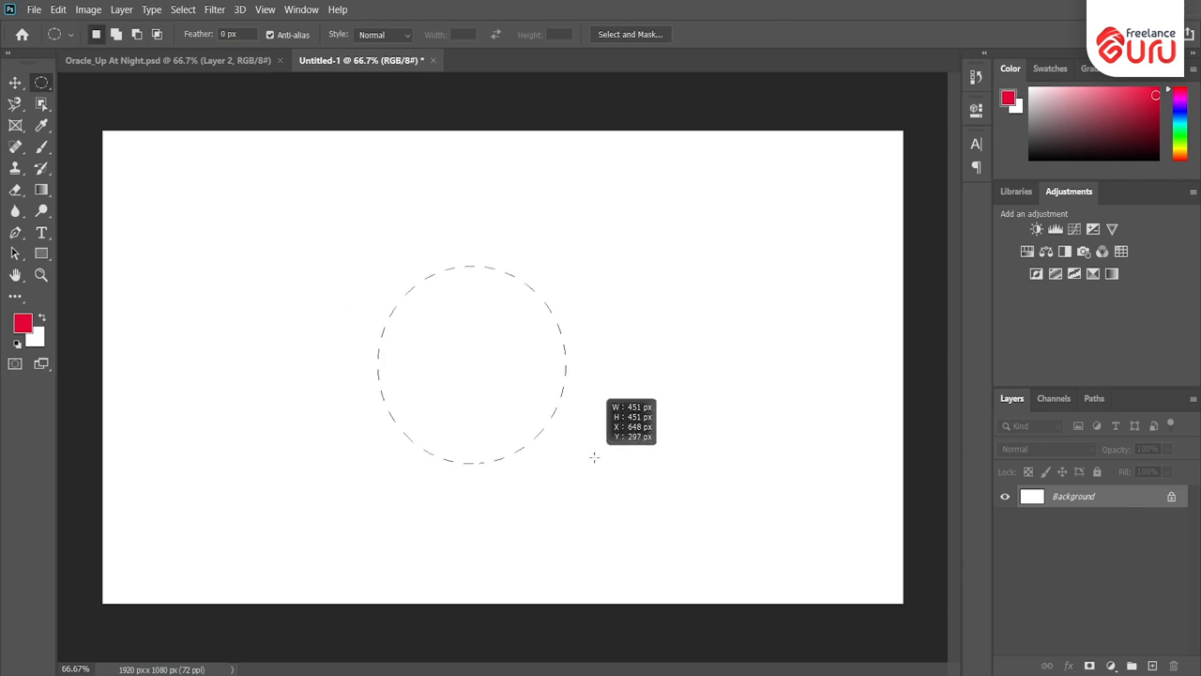
{"action": "left_click_drag", "start_coordinate": [595, 458], "coordinate": [597, 447]}
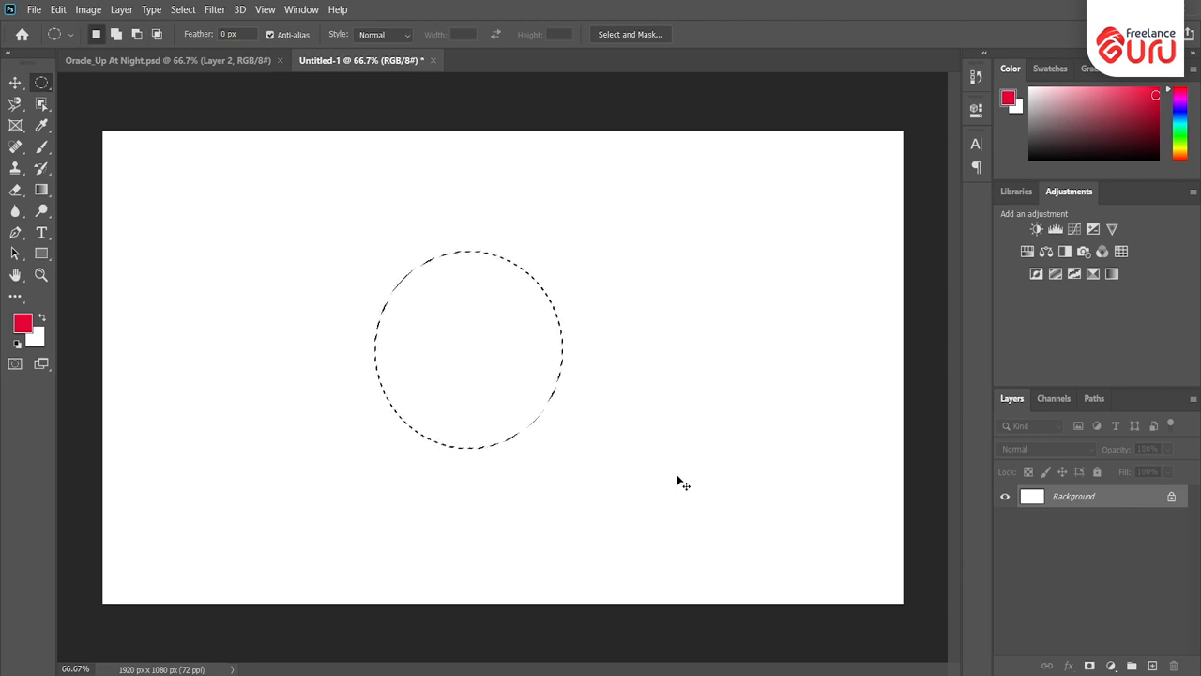
{"action": "key", "text": "ctrl+shift+n"}
{"action": "key", "text": "Return"}
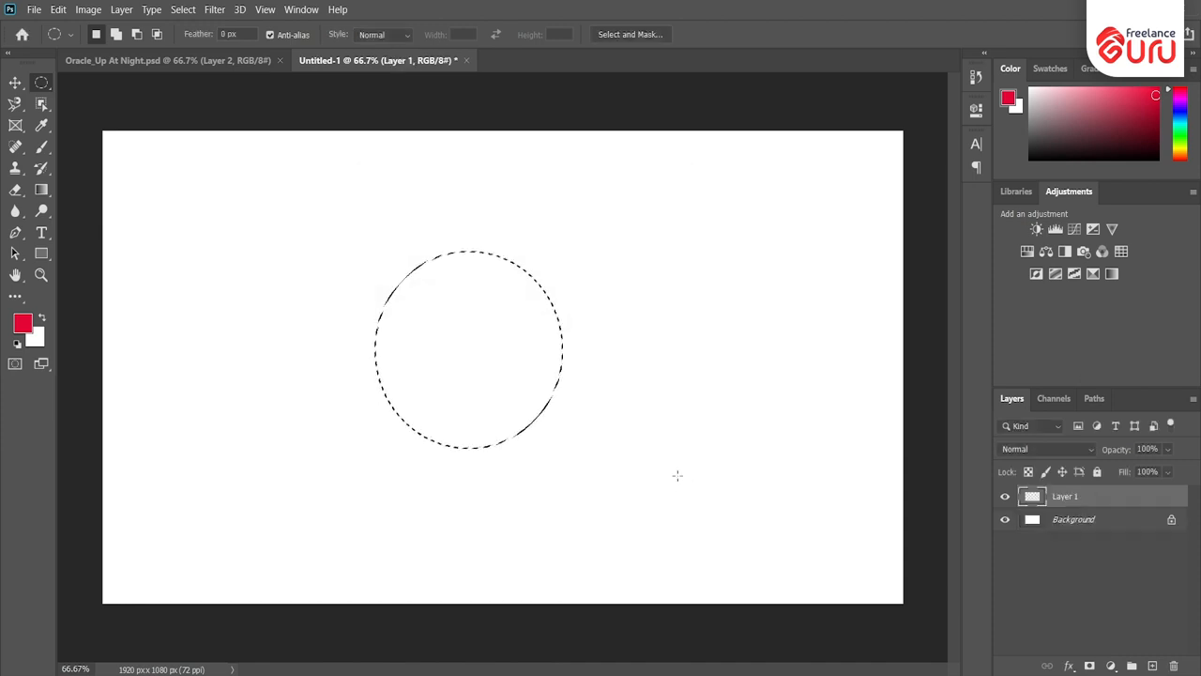
{"action": "key", "text": "alt+BackSpace"}
{"action": "key", "text": "ctrl+d"}
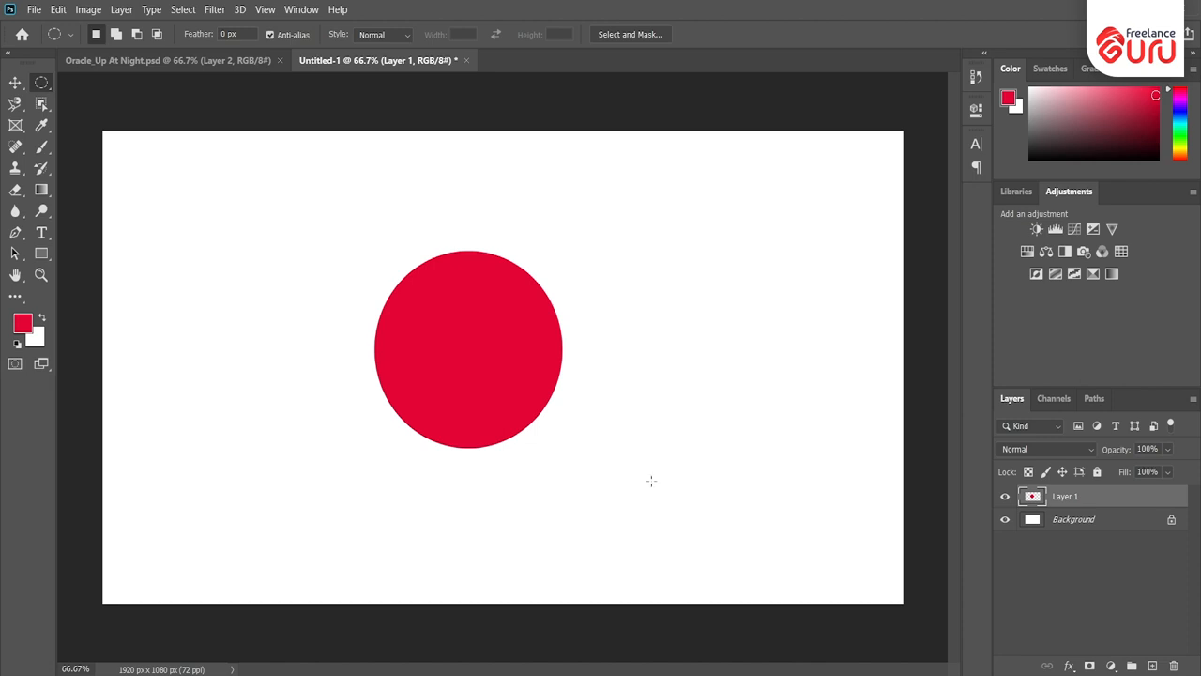
- Hide the Background layer and turn Layer 1's transparent-pixel lock on and back off
{"action": "left_click", "coordinate": [1087, 528]}
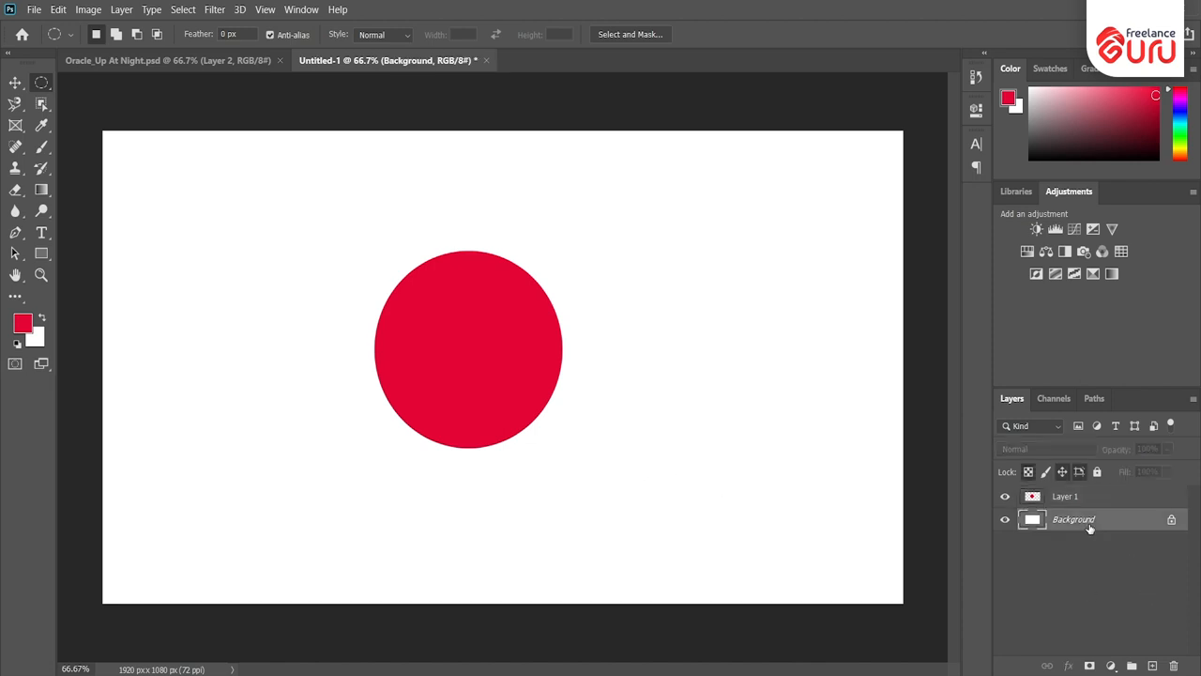
{"action": "left_click", "coordinate": [1005, 520]}
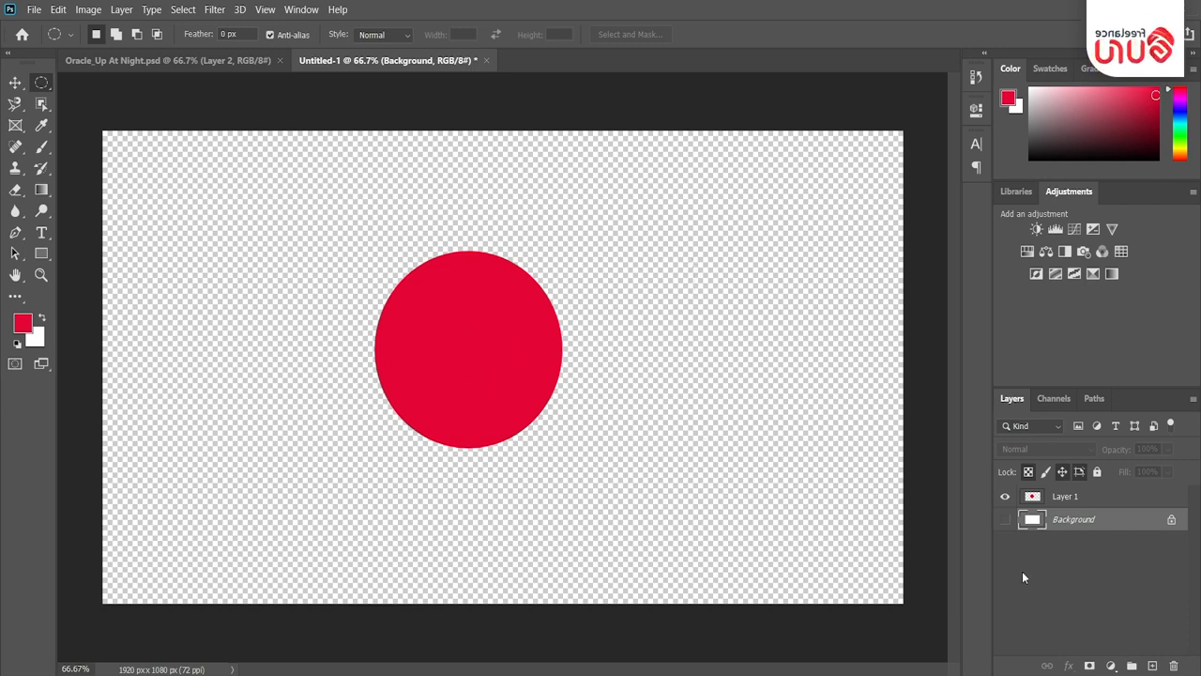
{"action": "left_click", "coordinate": [1115, 497]}
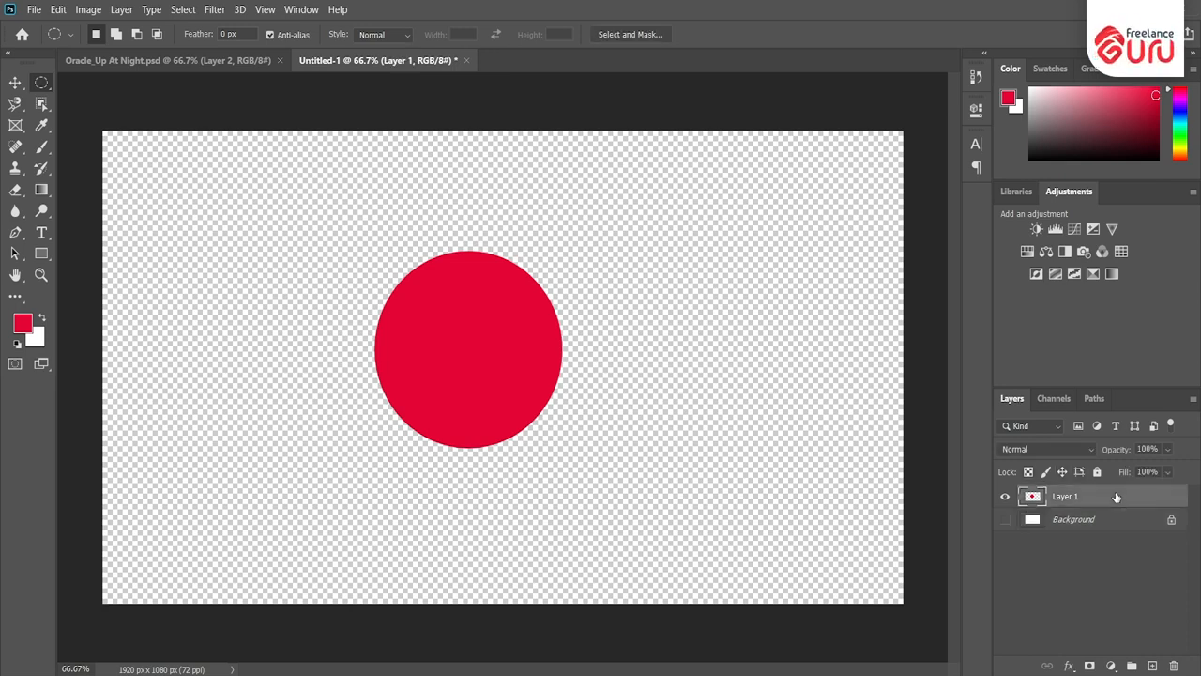
{"action": "left_click", "coordinate": [1027, 472]}
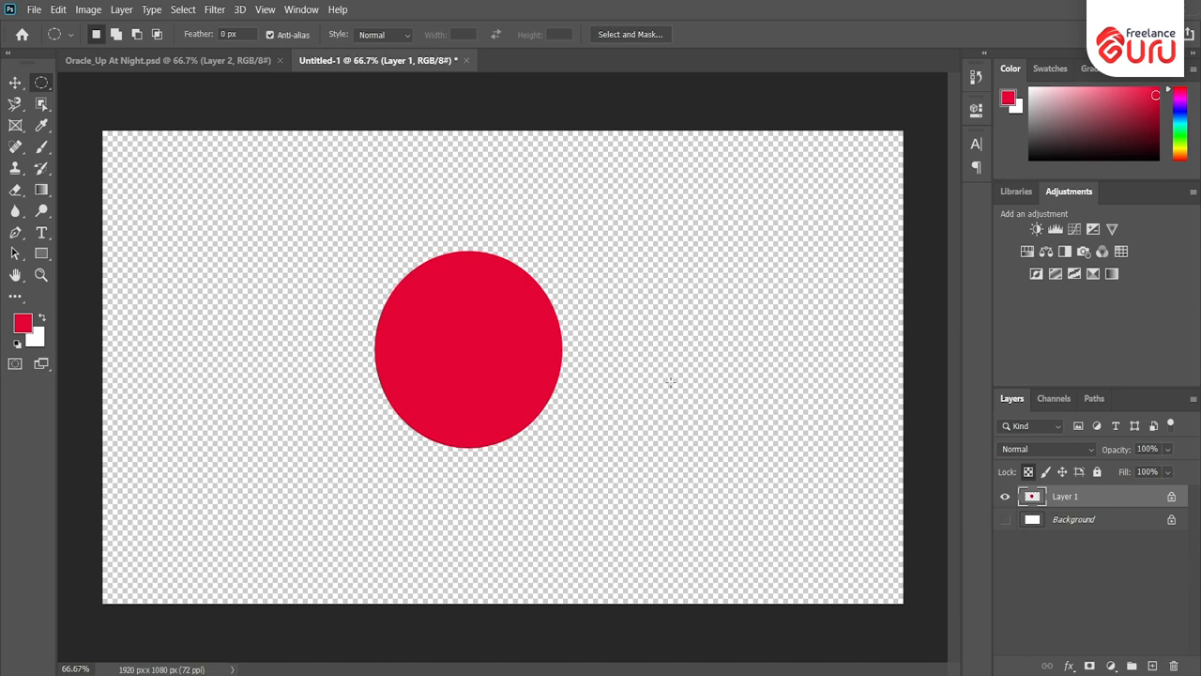
{"action": "left_click", "coordinate": [1028, 472]}
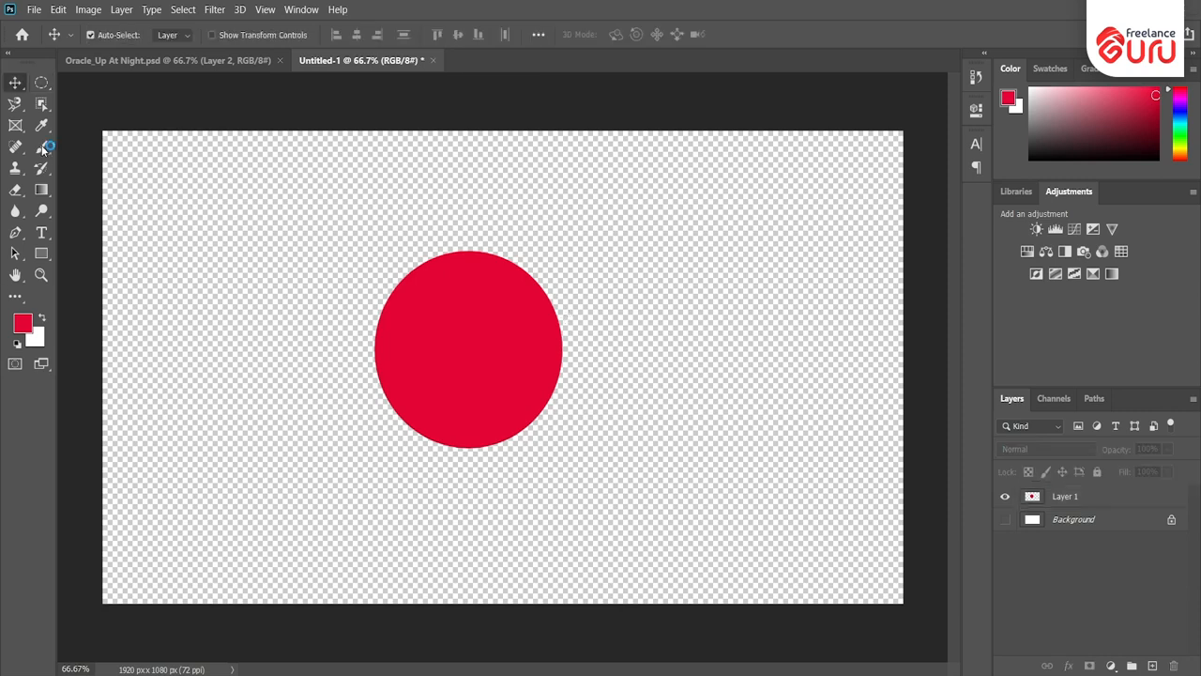
- Paint loose red freehand strokes around and over the circle on Layer 1 with a 90 px soft brush
{"action": "left_click", "coordinate": [42, 149]}
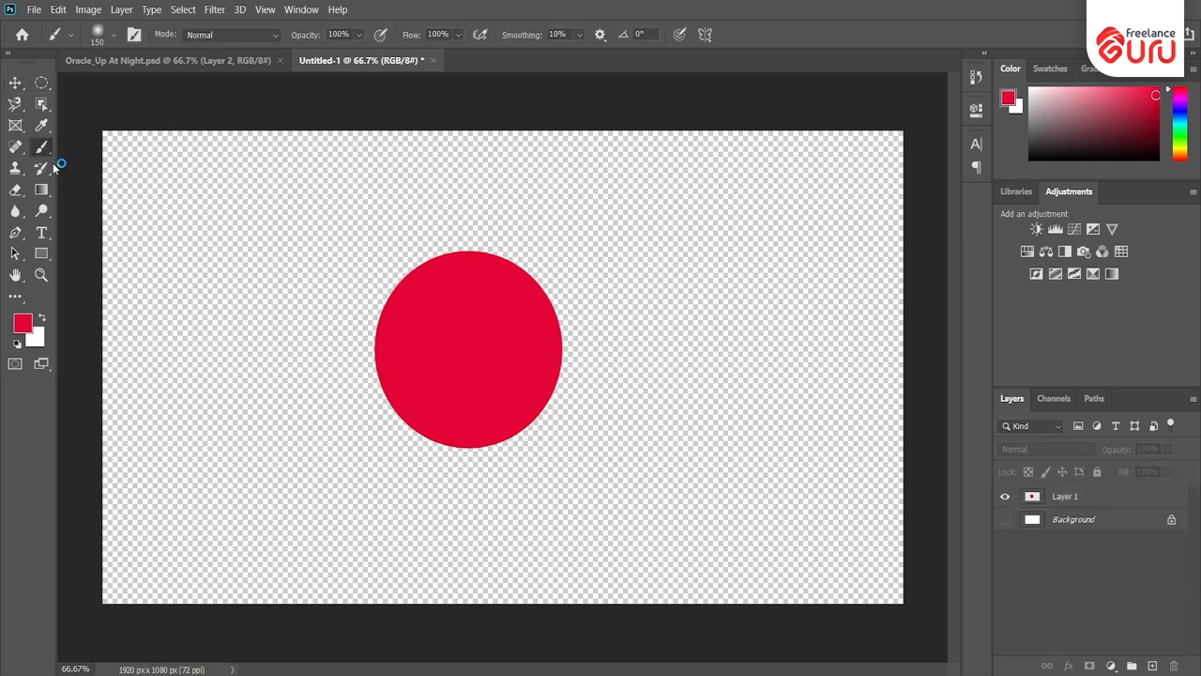
{"action": "left_click", "coordinate": [1108, 504]}
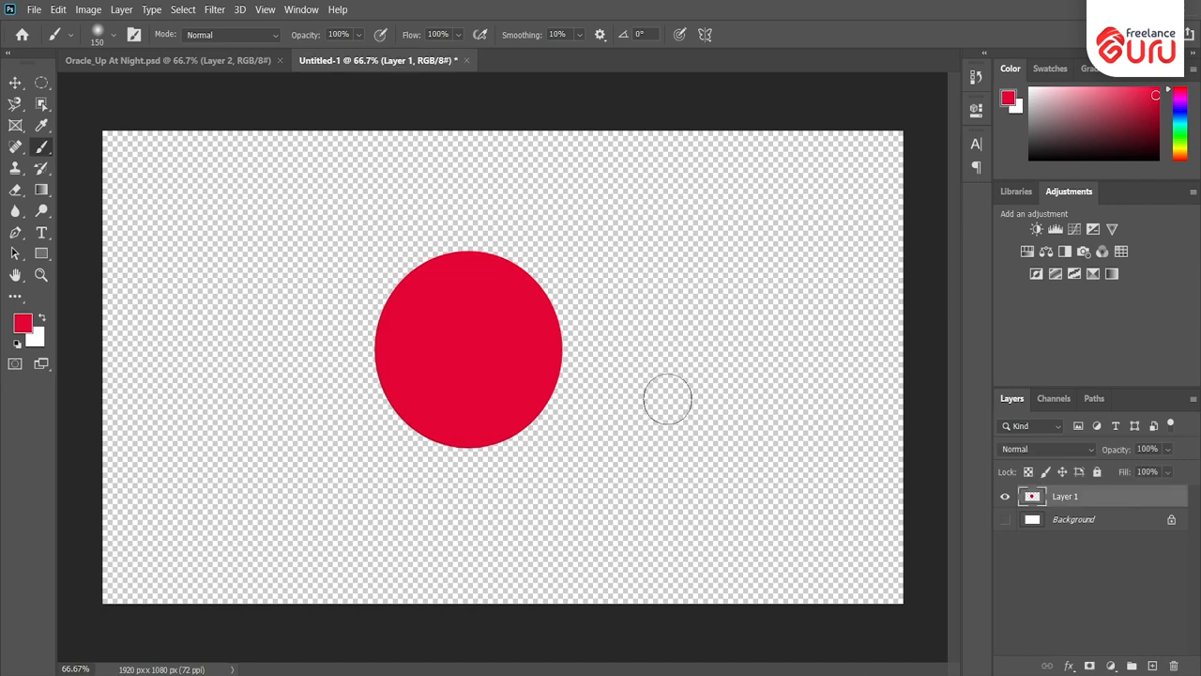
{"action": "key", "text": "bracketleft"}
{"action": "key", "text": "bracketleft"}
{"action": "key", "text": "bracketleft"}
{"action": "mouse_move", "coordinate": [670, 400]}
{"action": "left_mouse_down"}
{"action": "mouse_move", "coordinate": [669, 320]}
{"action": "mouse_move", "coordinate": [705, 354]}
{"action": "mouse_move", "coordinate": [776, 340]}
{"action": "mouse_move", "coordinate": [827, 287]}
{"action": "mouse_move", "coordinate": [856, 302]}
{"action": "mouse_move", "coordinate": [817, 400]}
{"action": "mouse_move", "coordinate": [628, 510]}
{"action": "mouse_move", "coordinate": [724, 404]}
{"action": "left_mouse_up"}
{"action": "mouse_move", "coordinate": [190, 424]}
{"action": "left_mouse_down"}
{"action": "mouse_move", "coordinate": [306, 239]}
{"action": "mouse_move", "coordinate": [528, 236]}
{"action": "mouse_move", "coordinate": [751, 265]}
{"action": "left_mouse_up"}
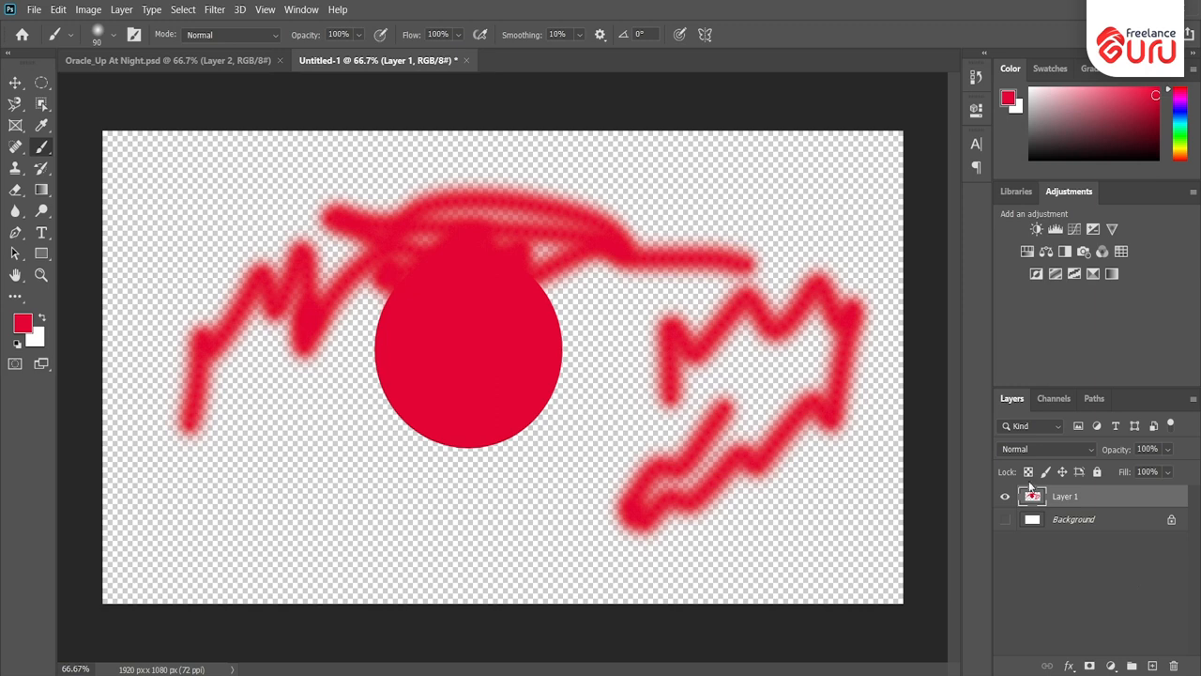
- Lock the transparent pixels of Layer 1 and switch to the Oracle_Up At Night.psd document
{"action": "left_click", "coordinate": [1027, 472]}
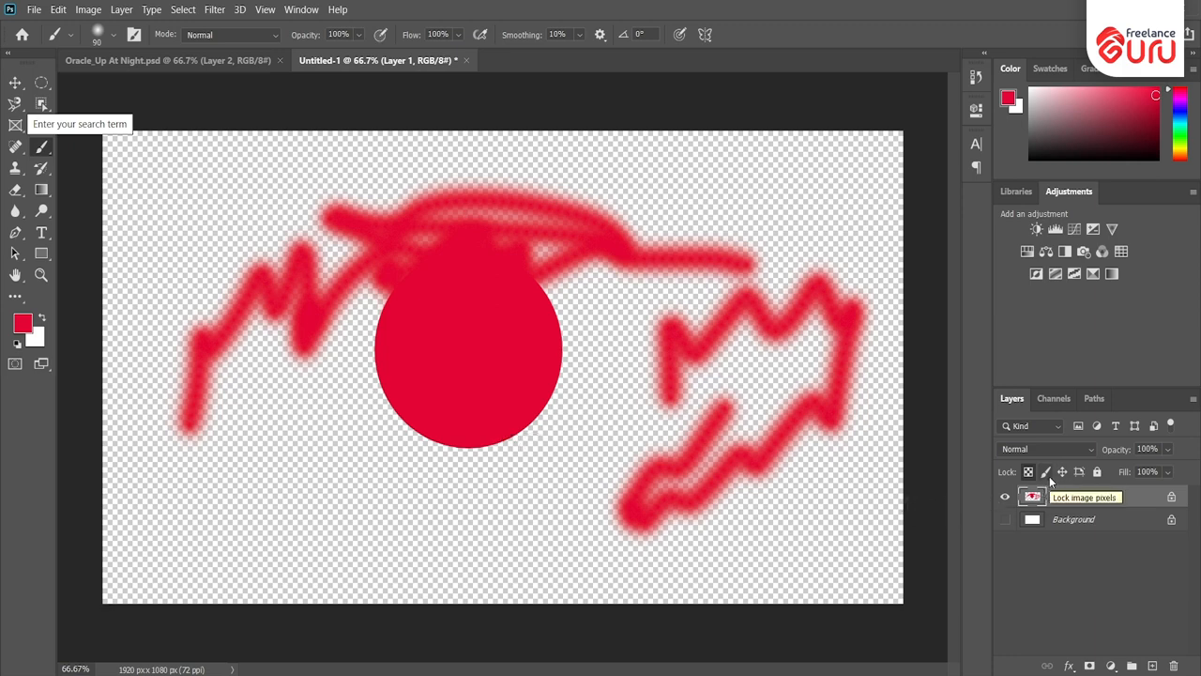
{"action": "left_click", "coordinate": [226, 60]}
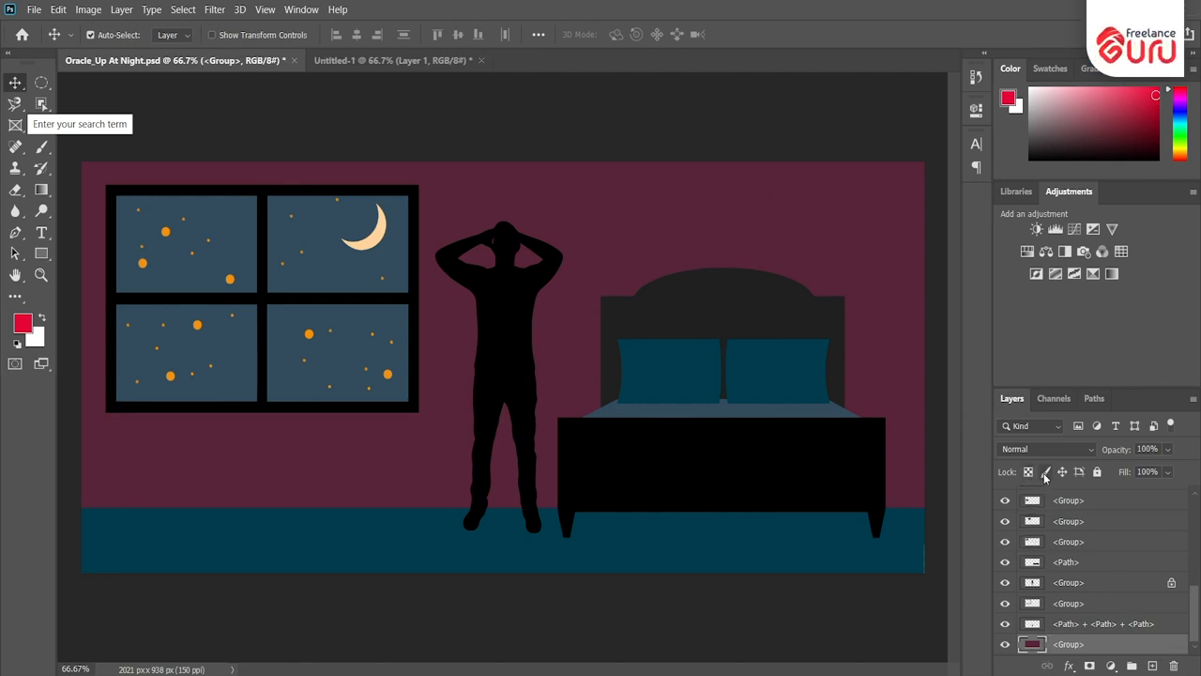
- Erase a wide patch of the purple wall above the bed with a 70 px eraser
{"action": "left_click", "coordinate": [1045, 474]}
{"action": "left_click", "coordinate": [15, 197]}
{"action": "left_click", "coordinate": [43, 192]}
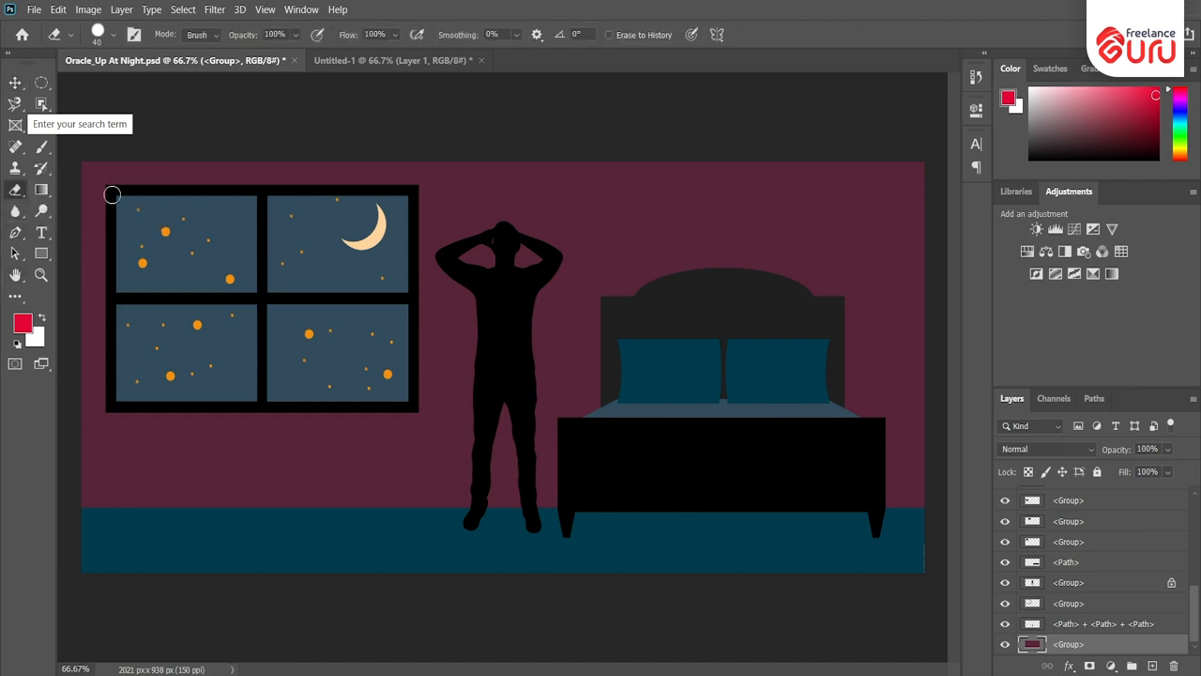
{"action": "key", "text": "bracketright"}
{"action": "key", "text": "bracketright"}
{"action": "key", "text": "bracketright"}
{"action": "mouse_move", "coordinate": [735, 204]}
{"action": "left_mouse_down"}
{"action": "mouse_move", "coordinate": [863, 202]}
{"action": "mouse_move", "coordinate": [637, 207]}
{"action": "mouse_move", "coordinate": [650, 196]}
{"action": "mouse_move", "coordinate": [765, 229]}
{"action": "mouse_move", "coordinate": [866, 227]}
{"action": "mouse_move", "coordinate": [877, 215]}
{"action": "mouse_move", "coordinate": [884, 228]}
{"action": "mouse_move", "coordinate": [886, 210]}
{"action": "mouse_move", "coordinate": [638, 192]}
{"action": "left_mouse_up"}
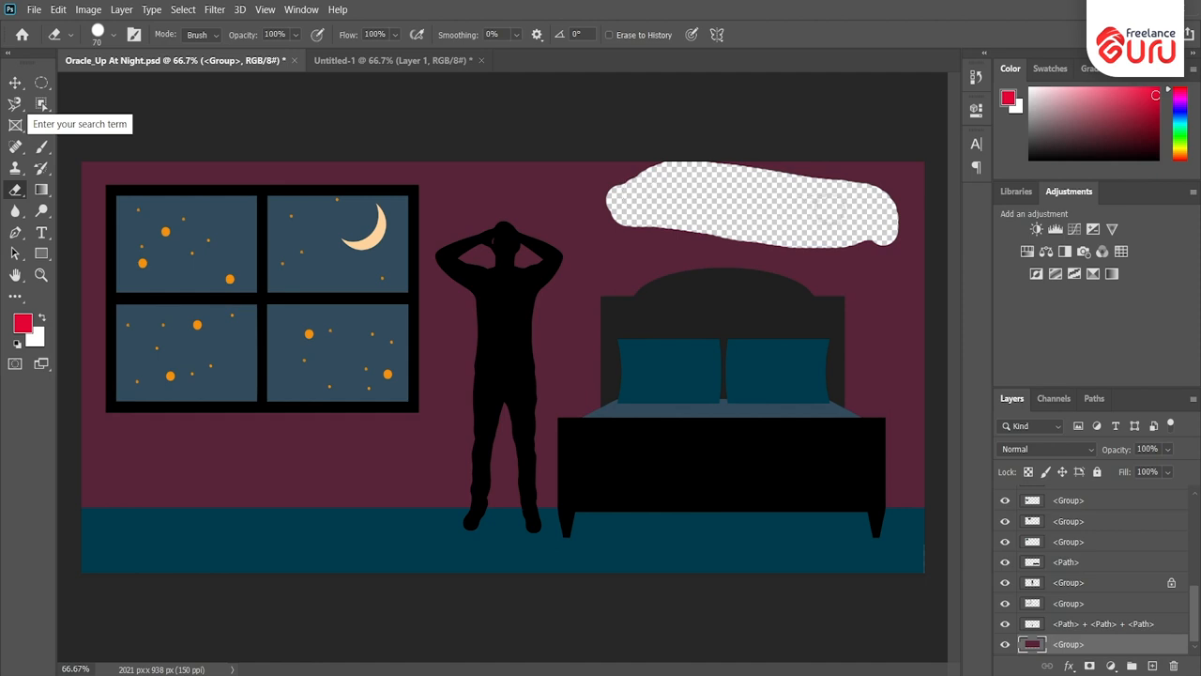
- Paint red over the erased wall patch with the Brush tool, and undo both the painting and the erasing
{"action": "left_click", "coordinate": [41, 147]}
{"action": "mouse_move", "coordinate": [595, 198]}
{"action": "left_mouse_down"}
{"action": "mouse_move", "coordinate": [884, 245]}
{"action": "mouse_move", "coordinate": [745, 220]}
{"action": "mouse_move", "coordinate": [676, 217]}
{"action": "mouse_move", "coordinate": [778, 237]}
{"action": "mouse_move", "coordinate": [661, 228]}
{"action": "mouse_move", "coordinate": [606, 209]}
{"action": "mouse_move", "coordinate": [754, 188]}
{"action": "mouse_move", "coordinate": [736, 175]}
{"action": "mouse_move", "coordinate": [918, 215]}
{"action": "mouse_move", "coordinate": [814, 199]}
{"action": "mouse_move", "coordinate": [862, 203]}
{"action": "mouse_move", "coordinate": [756, 165]}
{"action": "mouse_move", "coordinate": [742, 173]}
{"action": "mouse_move", "coordinate": [885, 227]}
{"action": "mouse_move", "coordinate": [700, 208]}
{"action": "mouse_move", "coordinate": [742, 205]}
{"action": "mouse_move", "coordinate": [619, 169]}
{"action": "mouse_move", "coordinate": [696, 175]}
{"action": "left_mouse_up"}
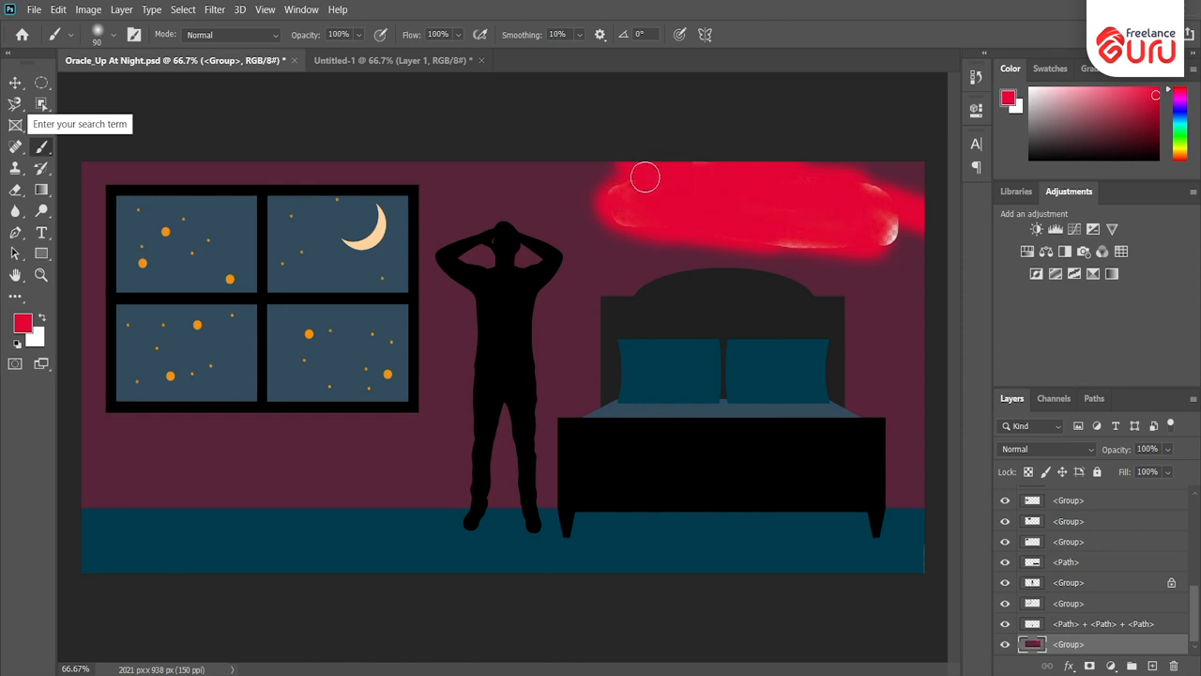
{"action": "key", "text": "ctrl+z"}
{"action": "key", "text": "ctrl+z"}
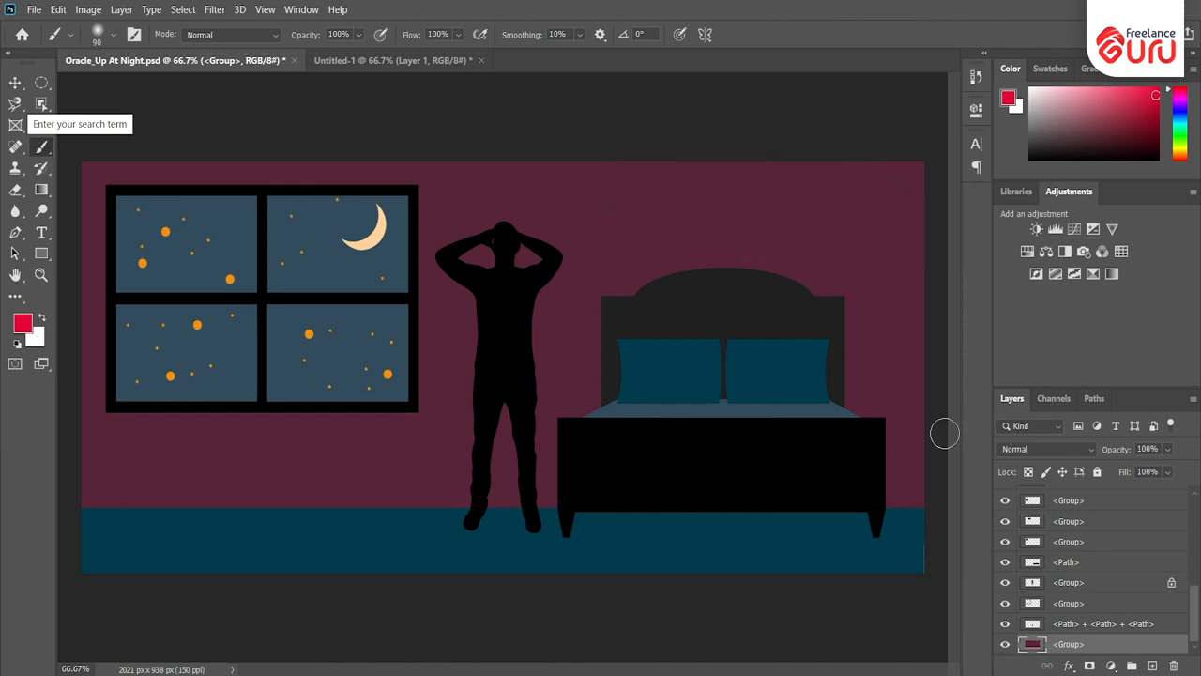
- Lock the image pixels of the purple wall layer and try to paint on the wall with the Brush tool
{"action": "left_click", "coordinate": [1047, 473]}
{"action": "left_click", "coordinate": [15, 188]}
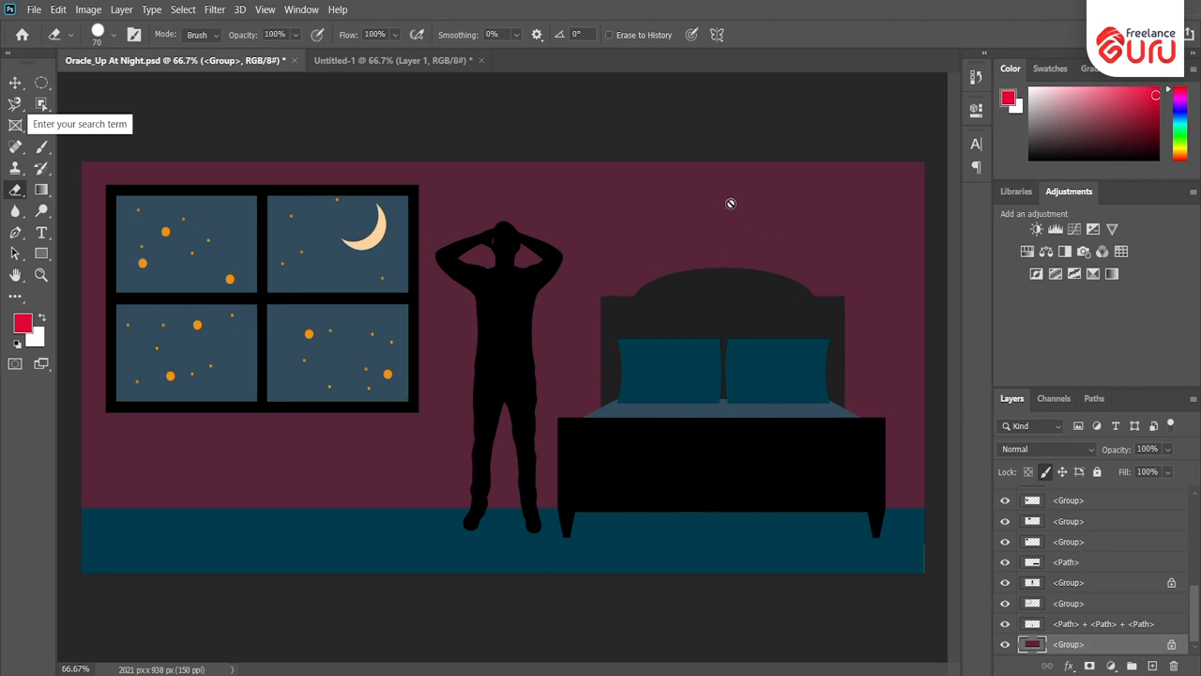
{"action": "left_click", "coordinate": [40, 150]}
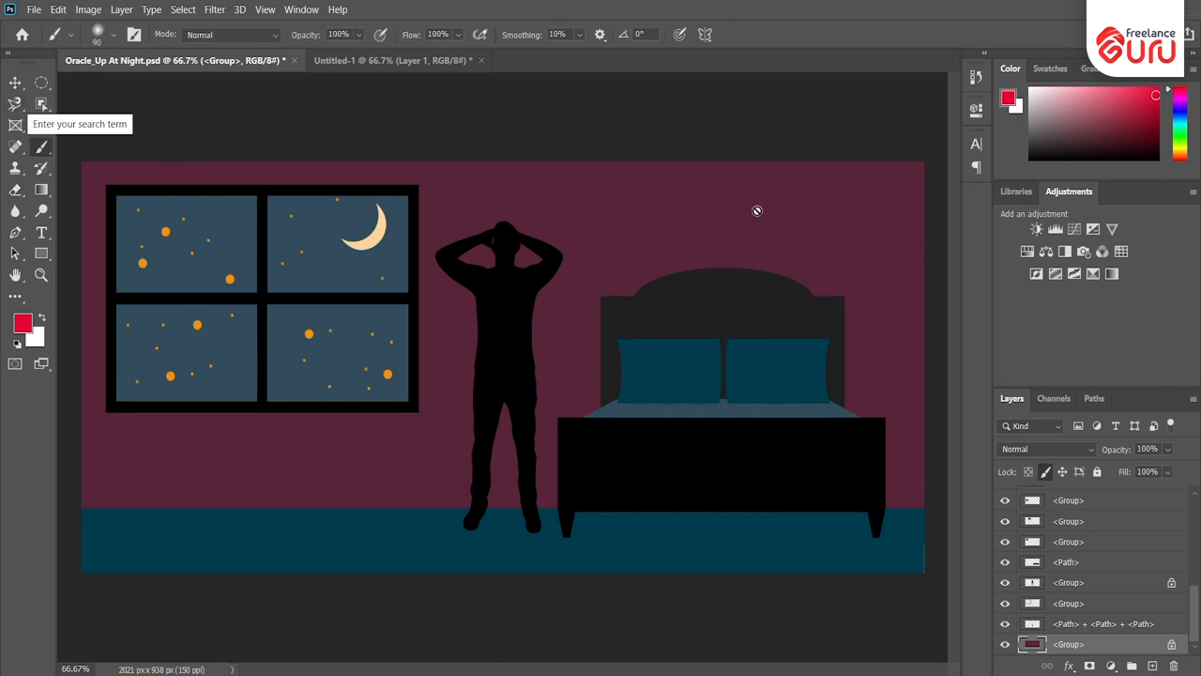
{"action": "left_click", "coordinate": [710, 208]}
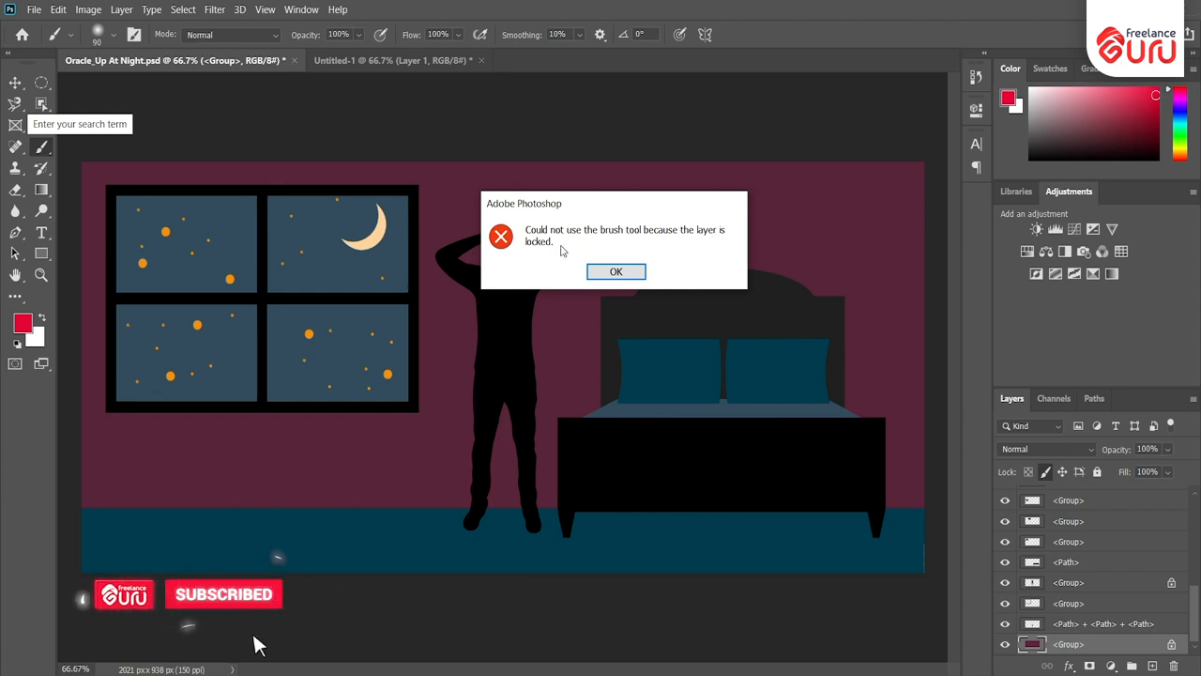
{"action": "left_click", "coordinate": [615, 271]}
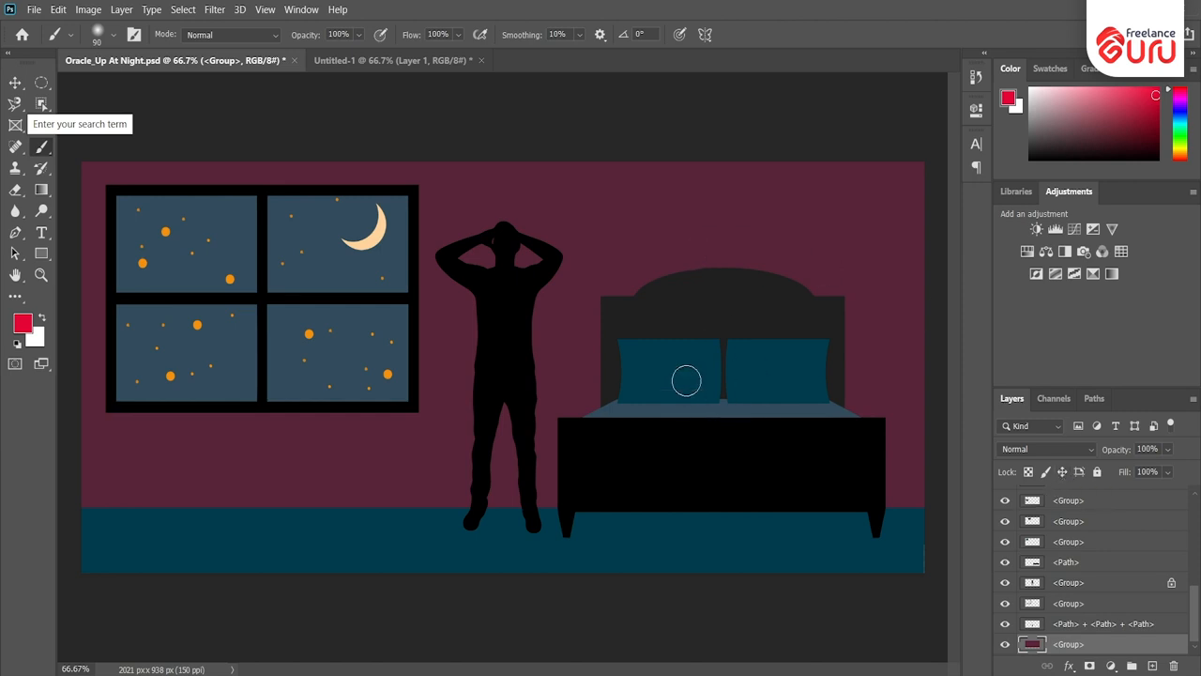
- Remove the artboard auto-nesting lock from the standing man's layer, and try moving the silhouette upward before undoing the move
{"action": "scroll", "coordinate": [1122, 569], "scroll_direction": "up", "scroll_amount": 1}
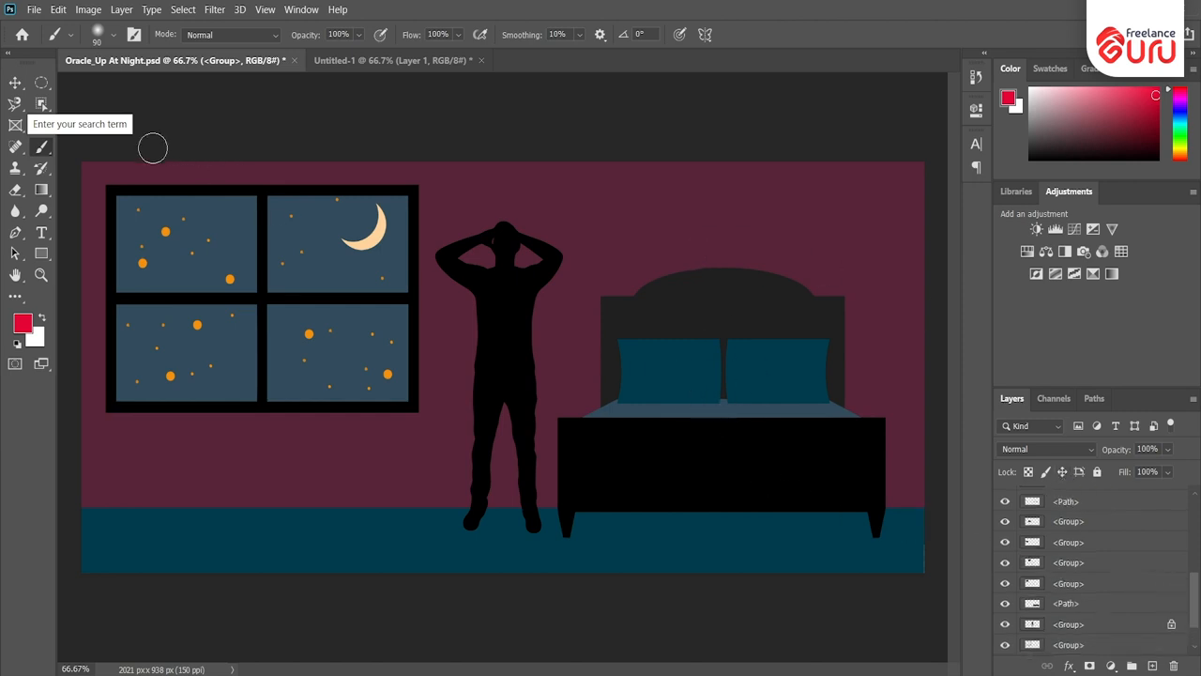
{"action": "left_click", "coordinate": [16, 84]}
{"action": "left_click", "coordinate": [507, 321]}
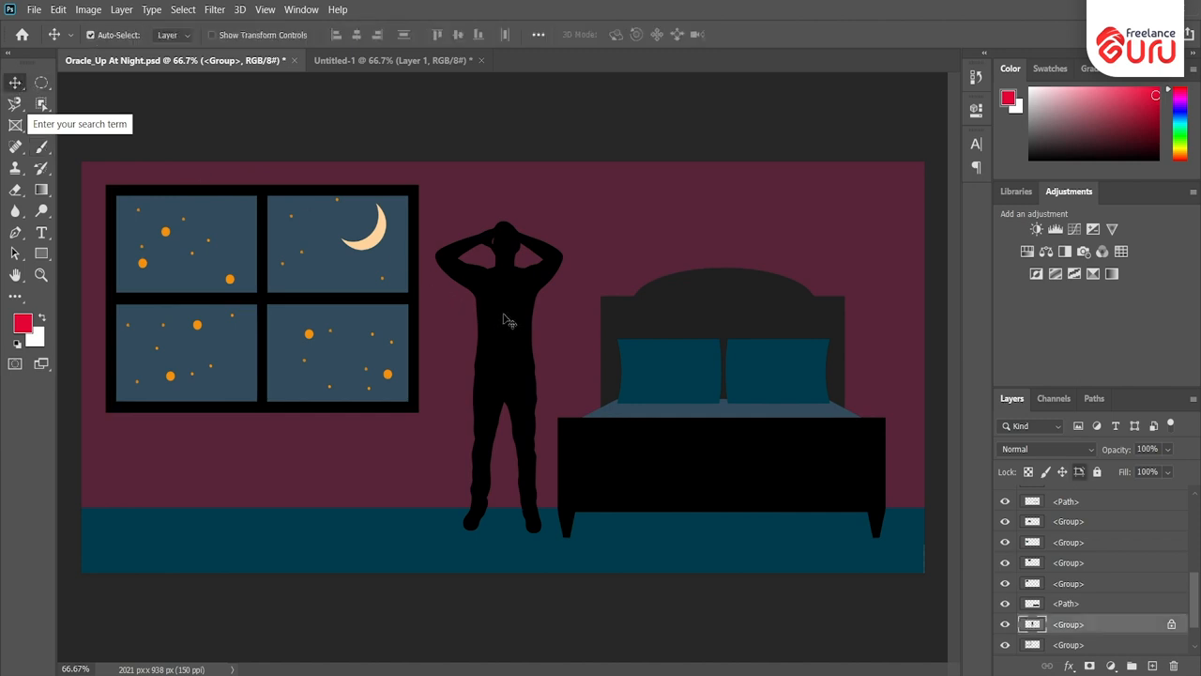
{"action": "left_click", "coordinate": [1081, 472]}
{"action": "left_click_drag", "start_coordinate": [504, 322], "coordinate": [502, 284]}
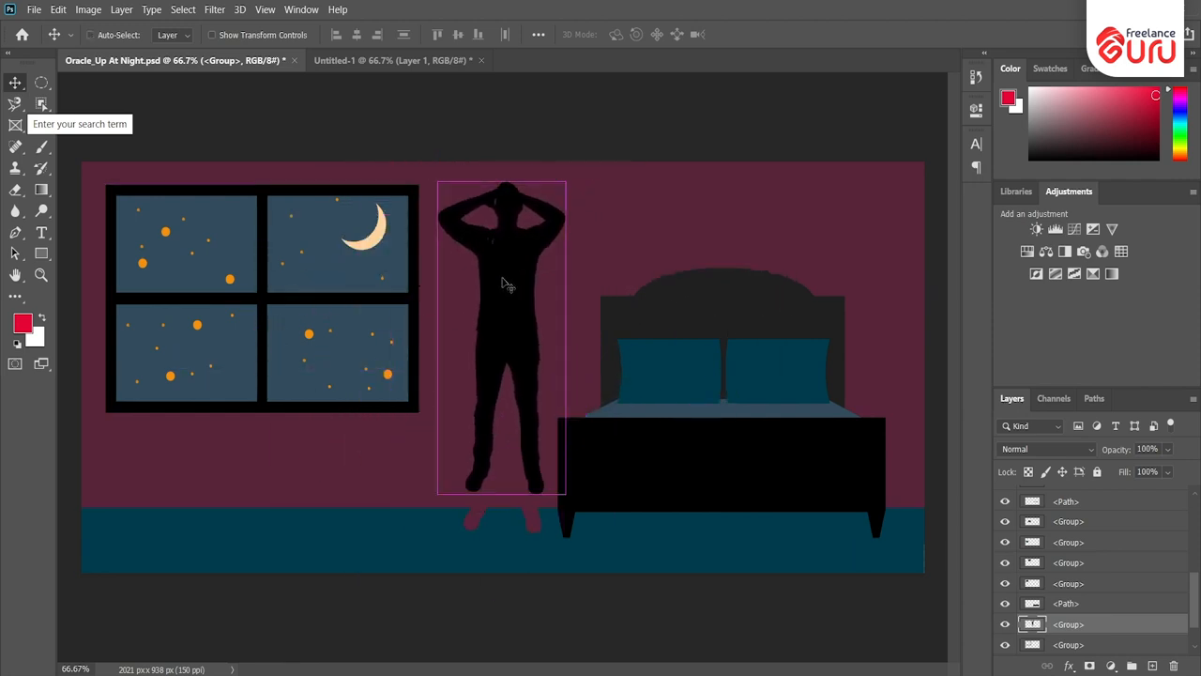
{"action": "key", "text": "ctrl+z"}
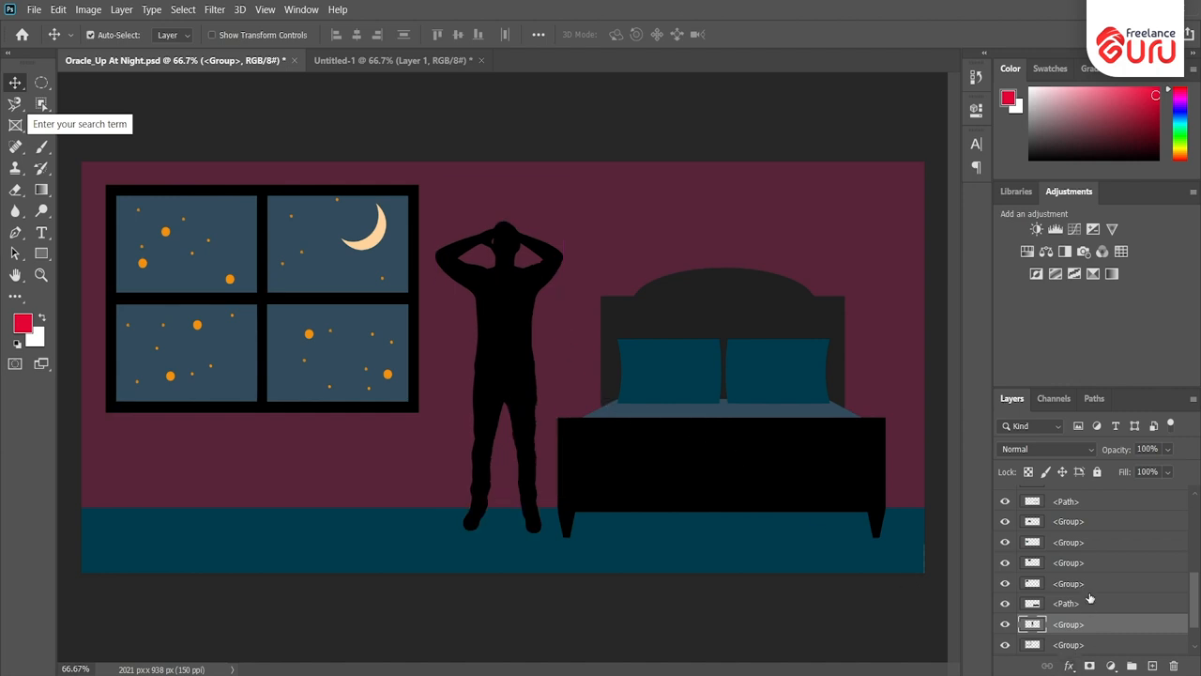
- Lock the position of the standing man's layer and try to move the silhouette sideways
{"action": "left_click", "coordinate": [1062, 472]}
{"action": "left_click_drag", "start_coordinate": [509, 362], "coordinate": [549, 363]}
{"action": "key", "text": "ctrl+z"}
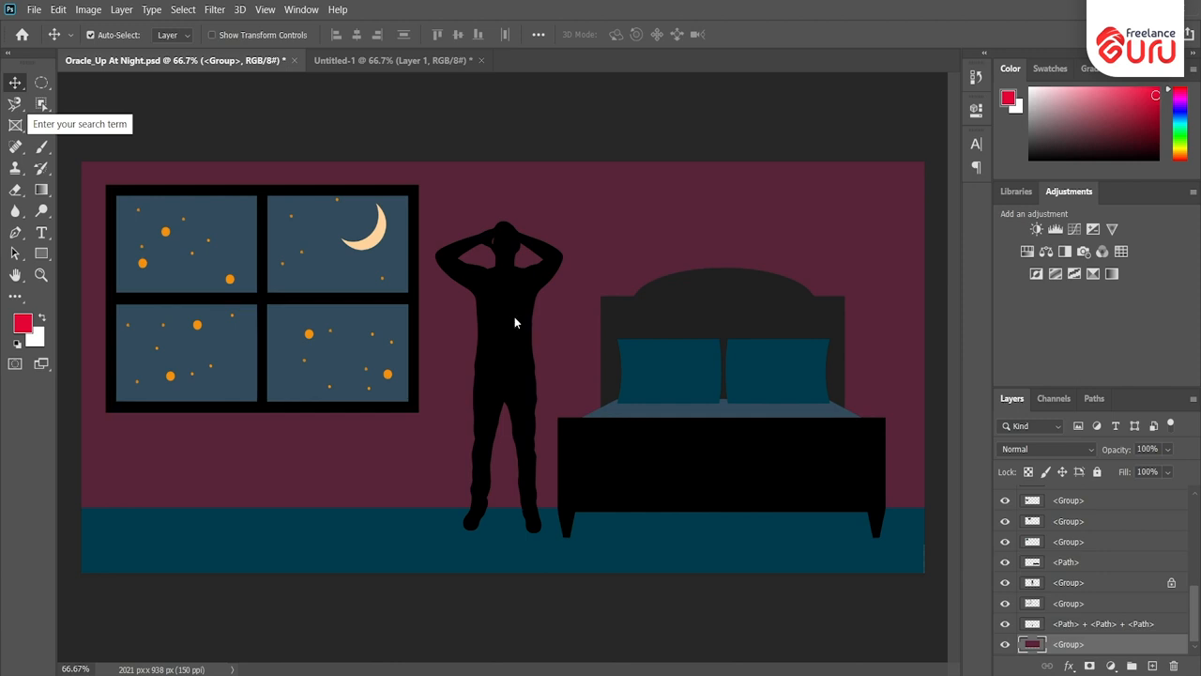
- Remove the position lock from the standing man's layer and test moving the silhouette toward the window
{"action": "left_click", "coordinate": [658, 368]}
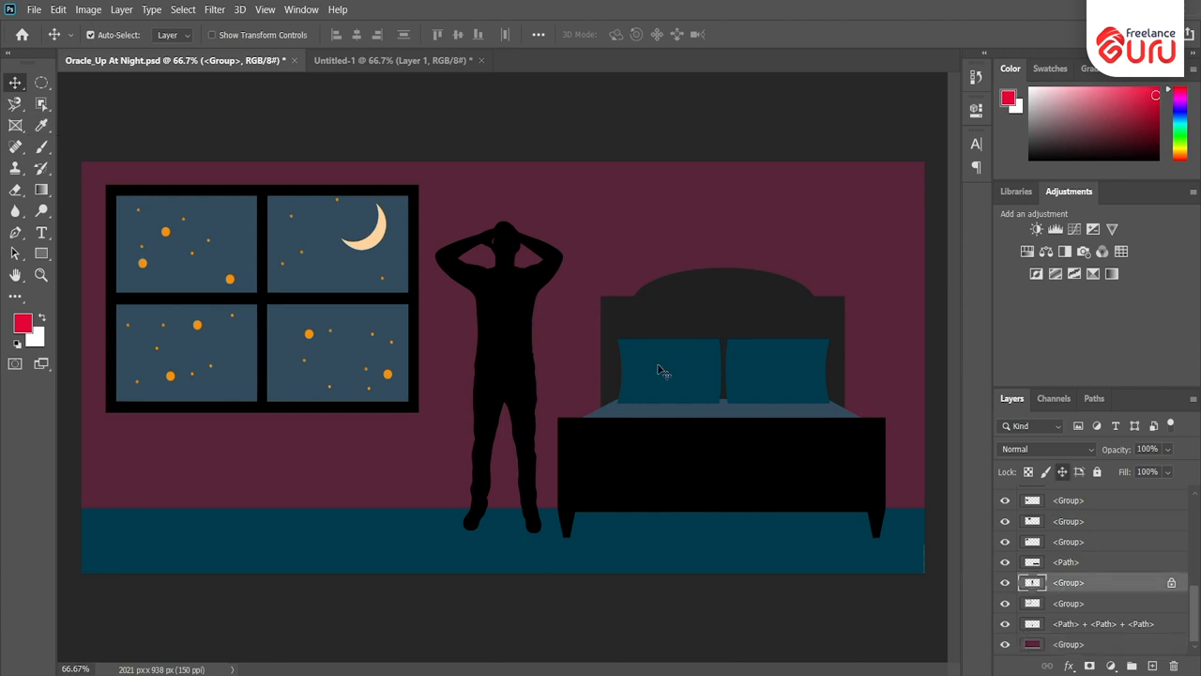
{"action": "left_click", "coordinate": [1063, 472]}
{"action": "left_click_drag", "start_coordinate": [504, 327], "coordinate": [457, 308]}
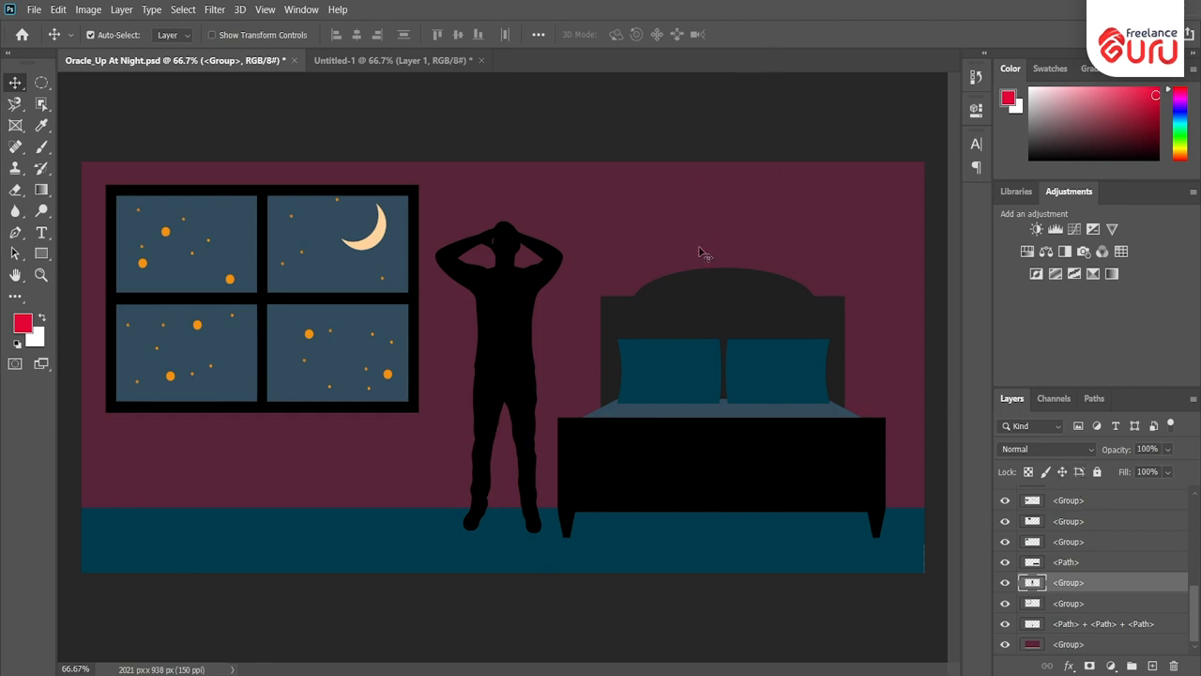
- Create a new 1920 × 1080 px document at 72 ppi with a white background and artboards enabled
{"action": "key", "text": "ctrl"}
{"action": "key", "text": "ctrl+n"}
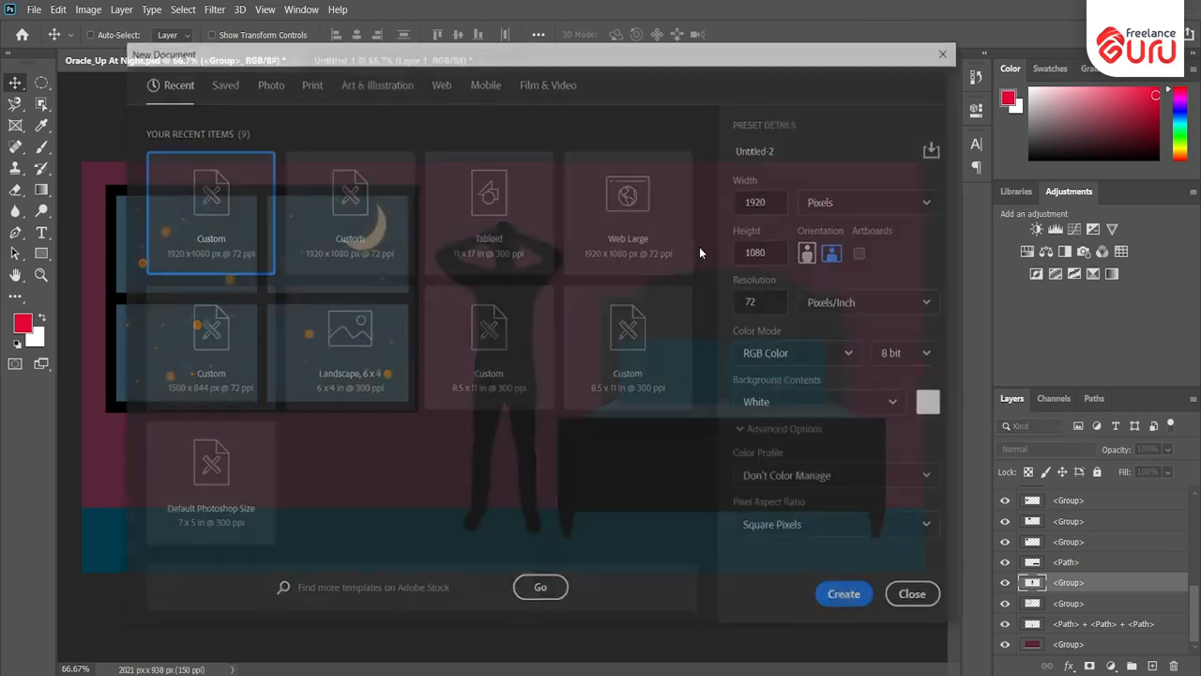
{"action": "left_click", "coordinate": [864, 253]}
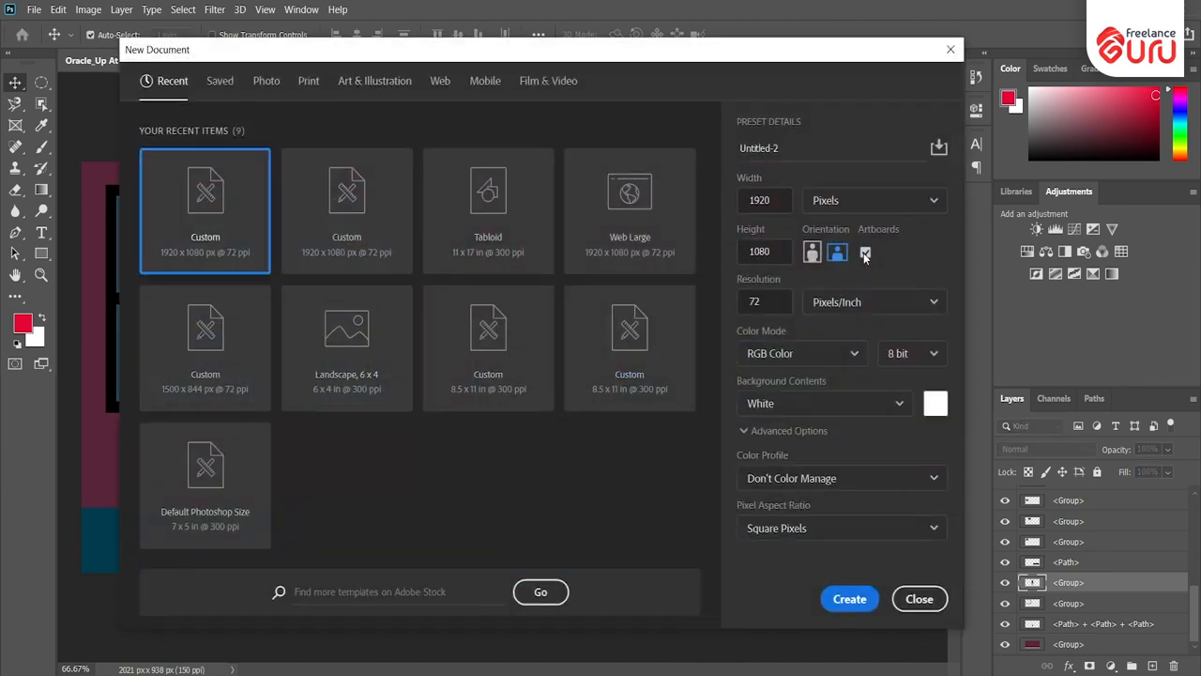
{"action": "left_click", "coordinate": [849, 600]}
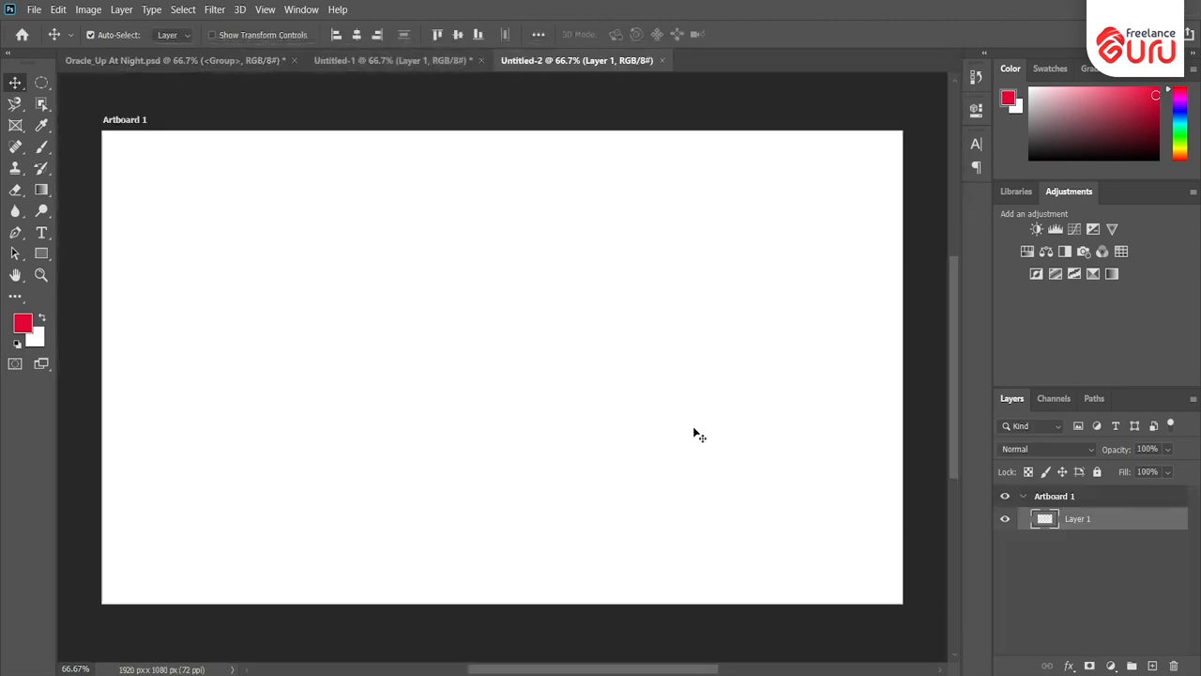
- Draw a red rectangle about 687 × 422 px near the middle of Artboard 1 and move it slightly downward
{"action": "left_click", "coordinate": [40, 255]}
{"action": "left_click_drag", "start_coordinate": [384, 283], "coordinate": [646, 452]}
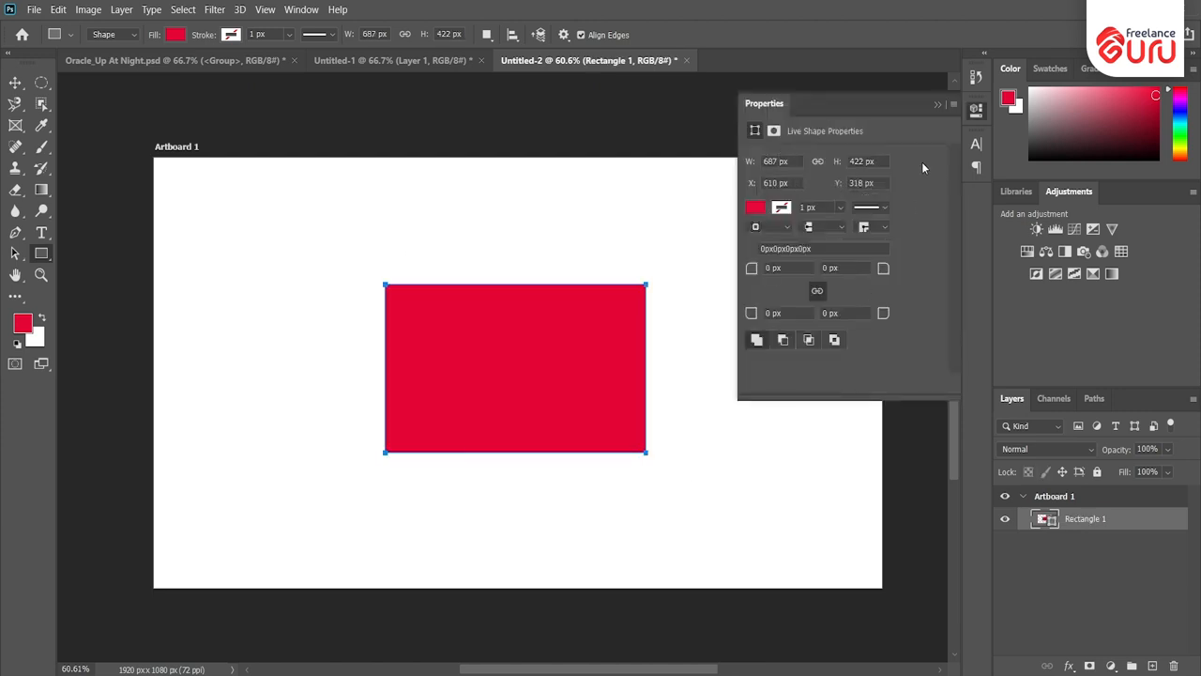
{"action": "left_click", "coordinate": [938, 104]}
{"action": "left_click", "coordinate": [17, 84]}
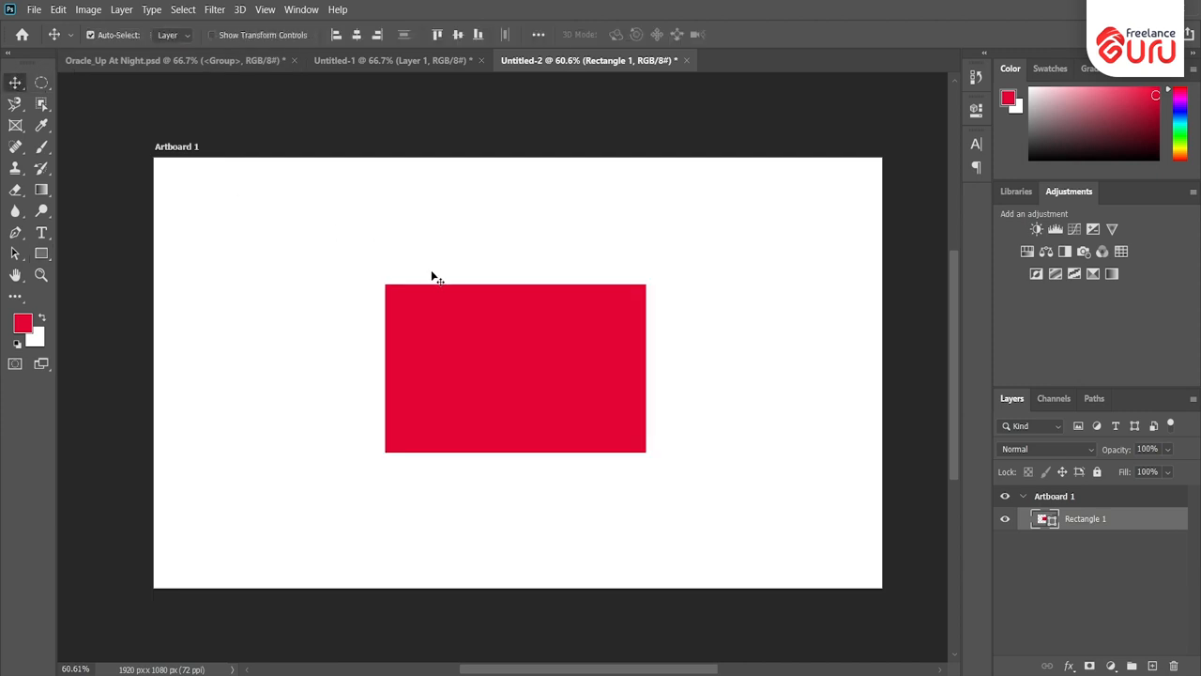
{"action": "scroll", "coordinate": [454, 313], "scroll_direction": "down", "scroll_amount": 3}
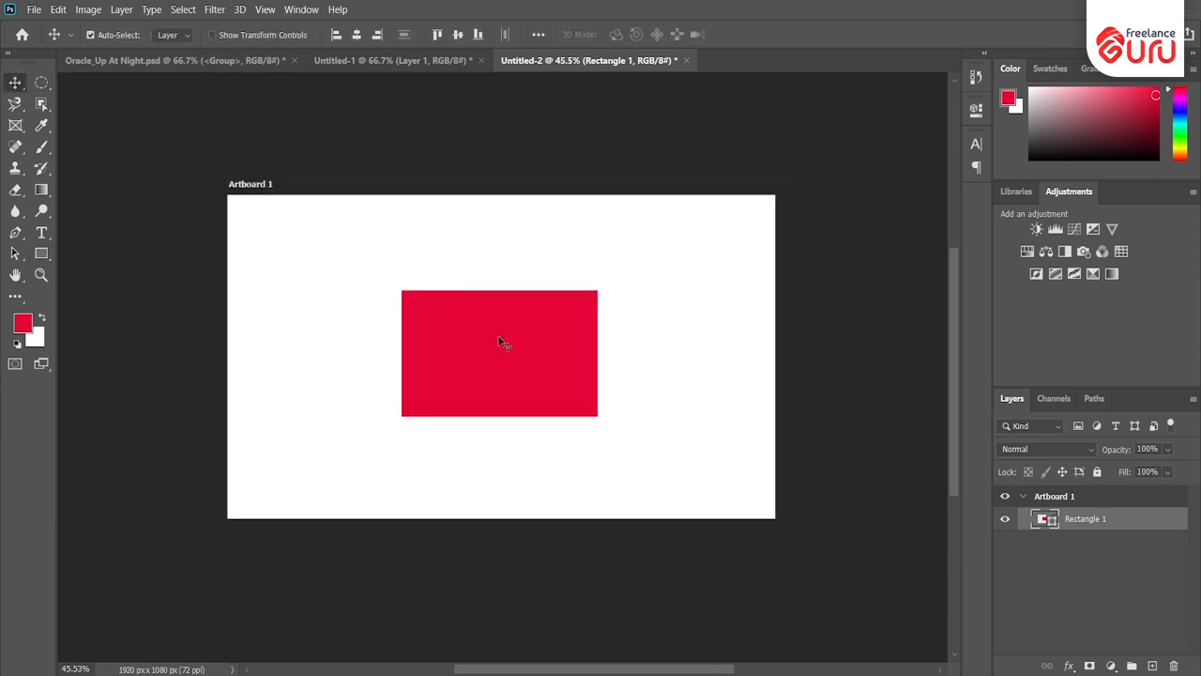
{"action": "mouse_move", "coordinate": [504, 335]}
{"action": "left_mouse_down"}
{"action": "mouse_move", "coordinate": [504, 578]}
{"action": "mouse_move", "coordinate": [692, 591]}
{"action": "mouse_move", "coordinate": [817, 526]}
{"action": "mouse_move", "coordinate": [869, 331]}
{"action": "mouse_move", "coordinate": [858, 355]}
{"action": "mouse_move", "coordinate": [212, 313]}
{"action": "mouse_move", "coordinate": [148, 357]}
{"action": "mouse_move", "coordinate": [170, 340]}
{"action": "mouse_move", "coordinate": [193, 180]}
{"action": "mouse_move", "coordinate": [314, 148]}
{"action": "mouse_move", "coordinate": [464, 152]}
{"action": "mouse_move", "coordinate": [371, 239]}
{"action": "mouse_move", "coordinate": [442, 557]}
{"action": "mouse_move", "coordinate": [504, 352]}
{"action": "left_mouse_up"}
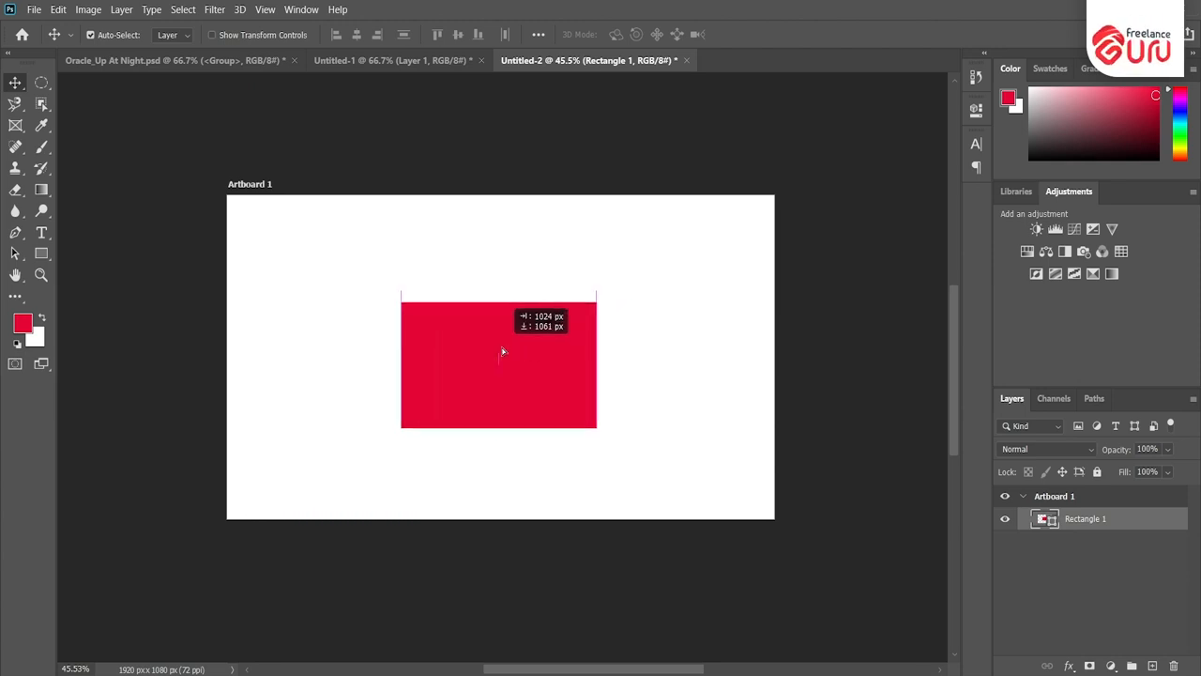
- Lock auto-nesting for Artboard 1 and test moving the red rectangle within it
{"action": "left_click", "coordinate": [1116, 499]}
{"action": "left_click", "coordinate": [1079, 471]}
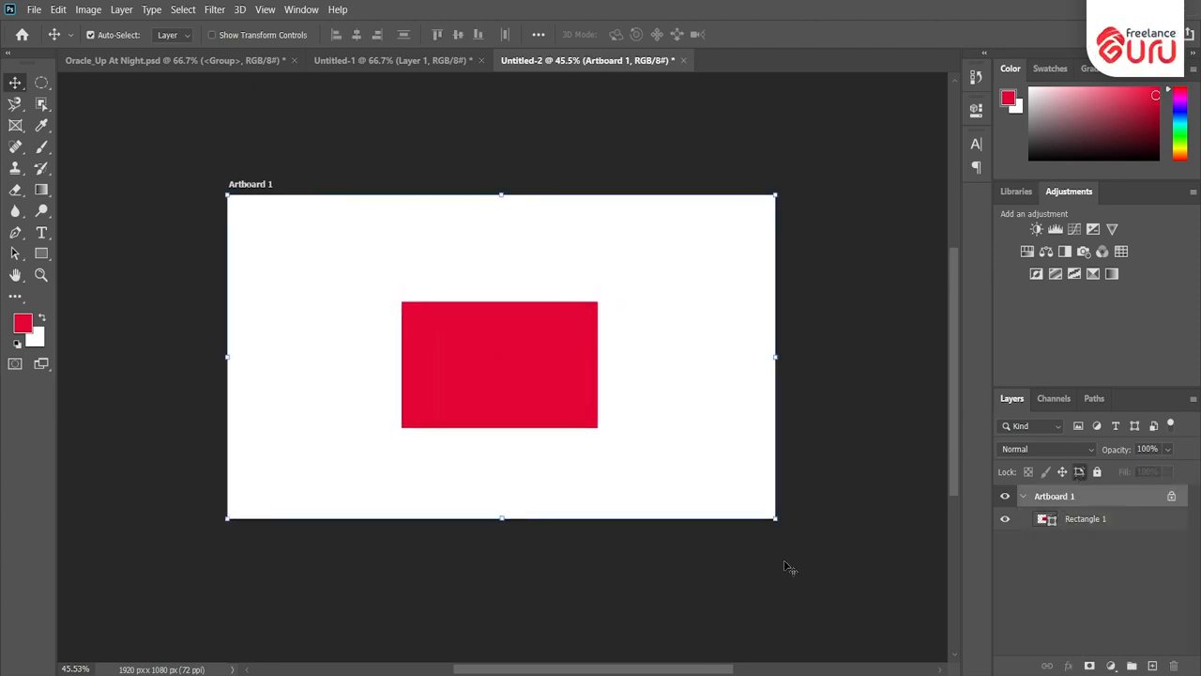
{"action": "left_click_drag", "start_coordinate": [497, 373], "coordinate": [678, 292]}
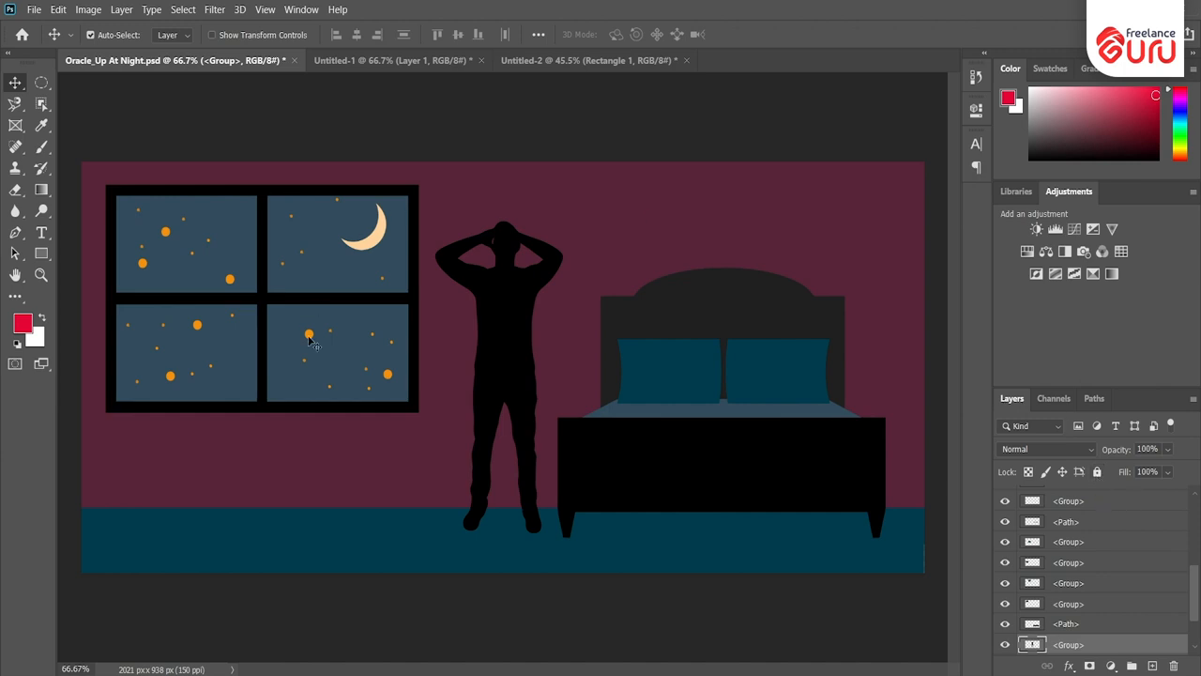
- Apply the full lock to the standing man's layer in the Oracle_Up At Night document and release it again
{"action": "left_click", "coordinate": [1098, 472]}
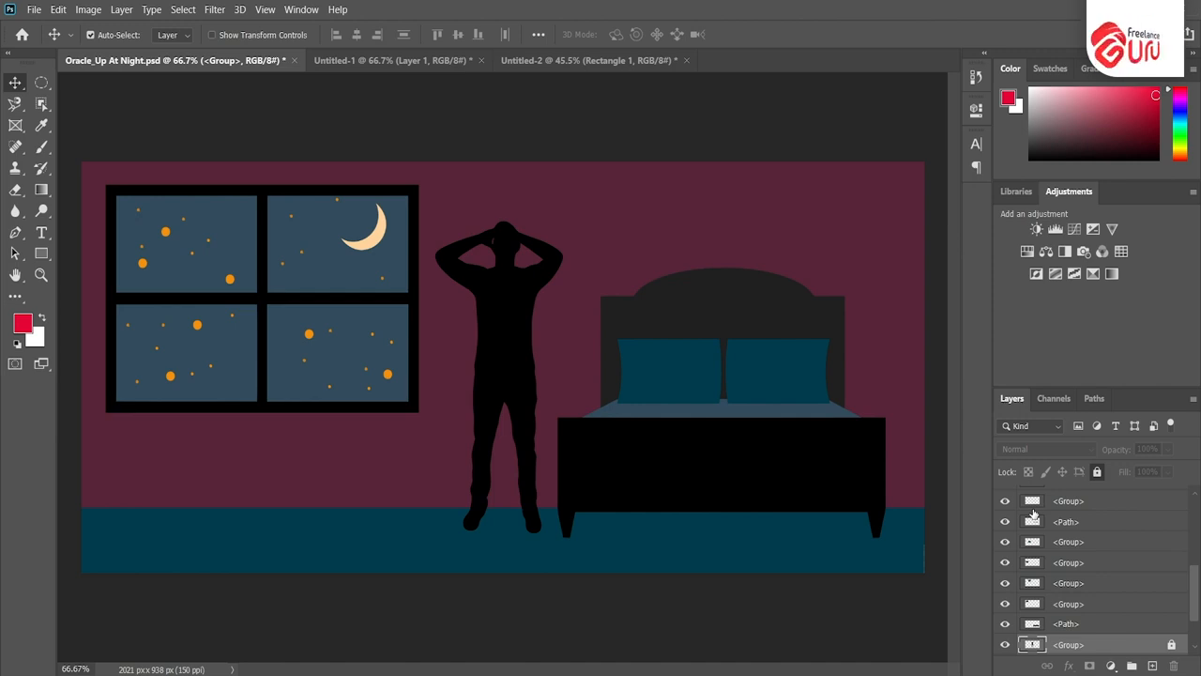
{"action": "left_click", "coordinate": [1096, 471]}
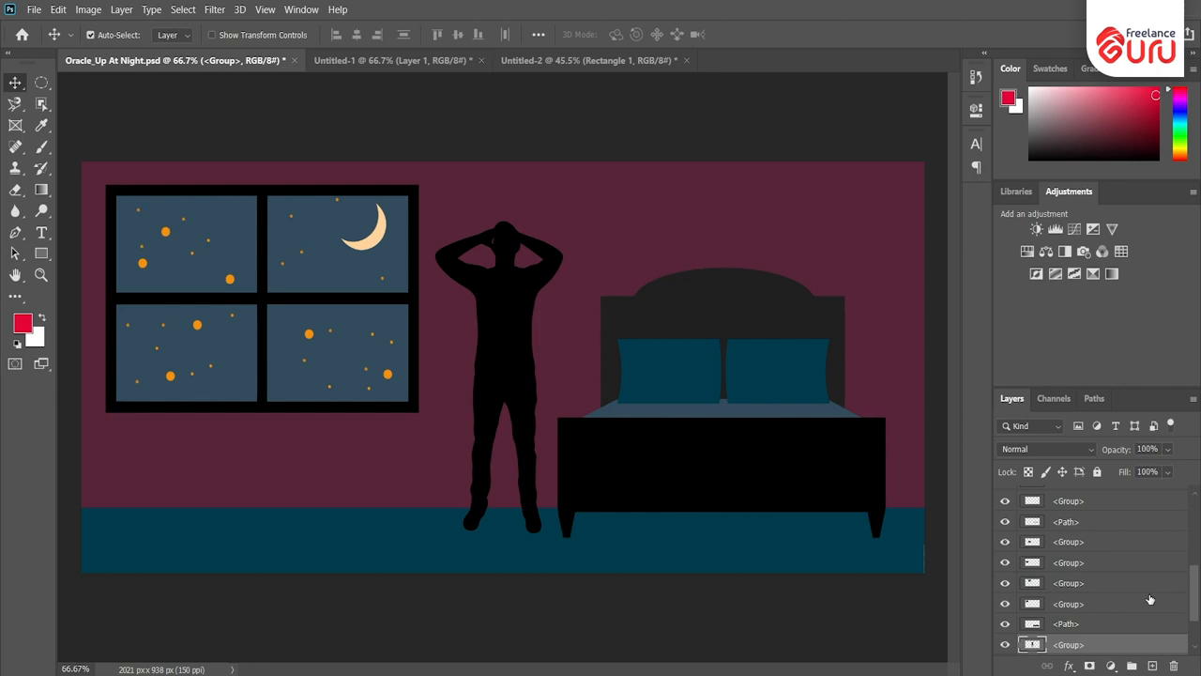
- Move each of the two pillows upward on the bed and undo both moves
{"action": "scroll", "coordinate": [1131, 567], "scroll_direction": "up", "scroll_amount": 2}
{"action": "scroll", "coordinate": [1128, 577], "scroll_direction": "up", "scroll_amount": 2}
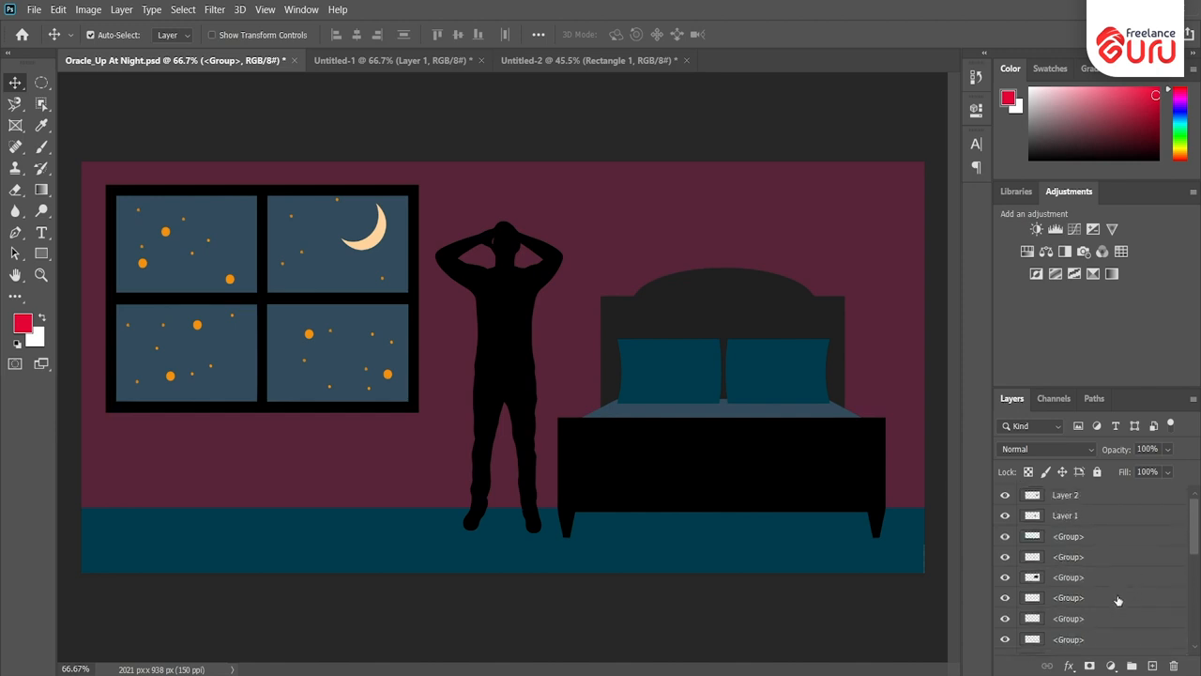
{"action": "left_click", "coordinate": [663, 387]}
{"action": "left_click_drag", "start_coordinate": [663, 388], "coordinate": [633, 326]}
{"action": "left_click_drag", "start_coordinate": [751, 385], "coordinate": [784, 335]}
{"action": "key", "text": "ctrl+z"}
{"action": "key", "text": "ctrl+z"}
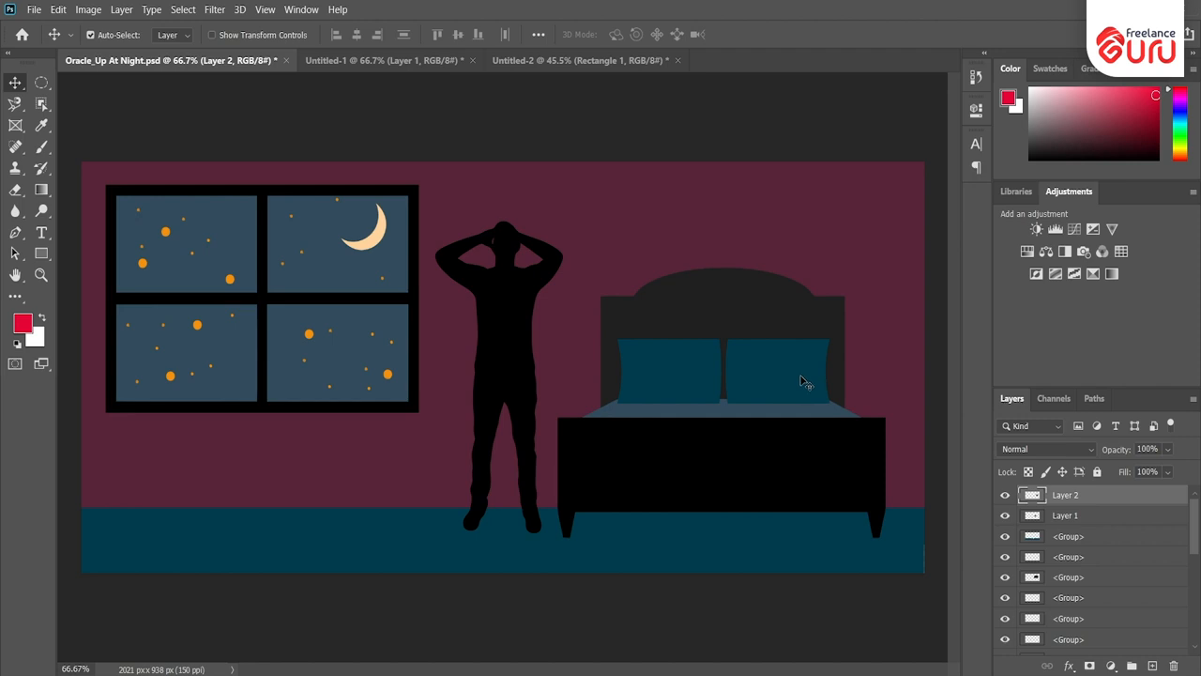
- Select the two pillow layers, Layer 1 and Layer 2, together and toggle each one's visibility off and on
{"action": "left_click", "coordinate": [705, 382]}
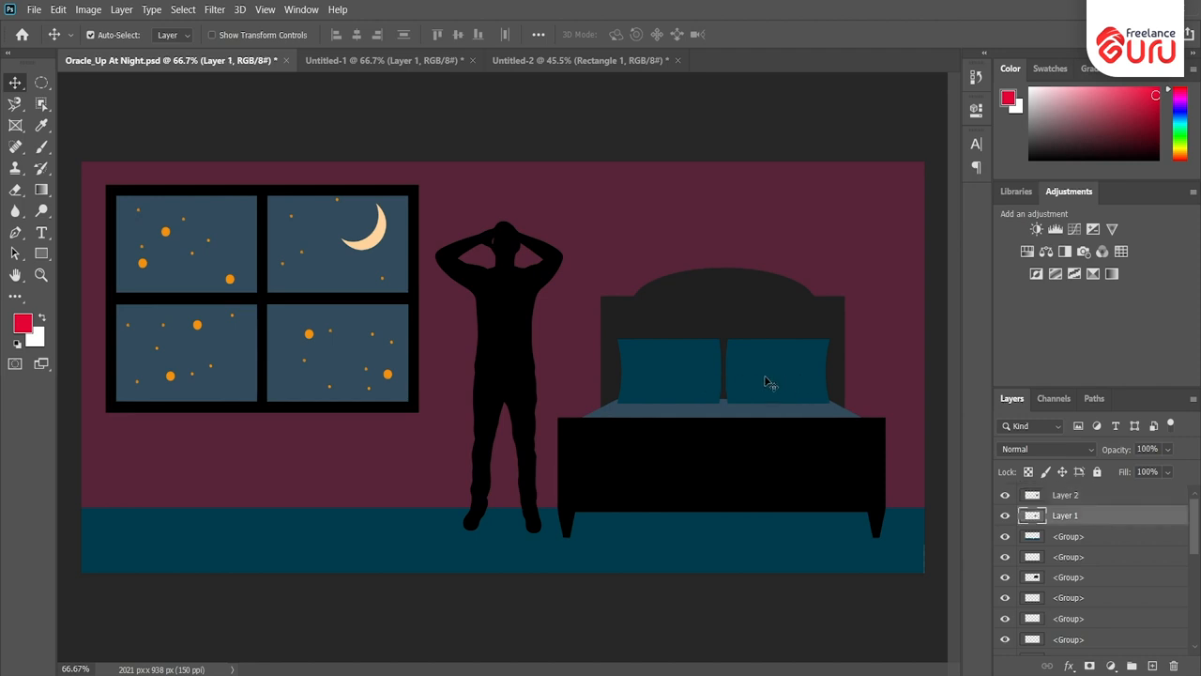
{"action": "left_click", "coordinate": [1089, 497], "text": "shift"}
{"action": "left_click", "coordinate": [1004, 495]}
{"action": "left_click", "coordinate": [1005, 495]}
{"action": "left_click", "coordinate": [1005, 515]}
{"action": "left_click", "coordinate": [1004, 515]}
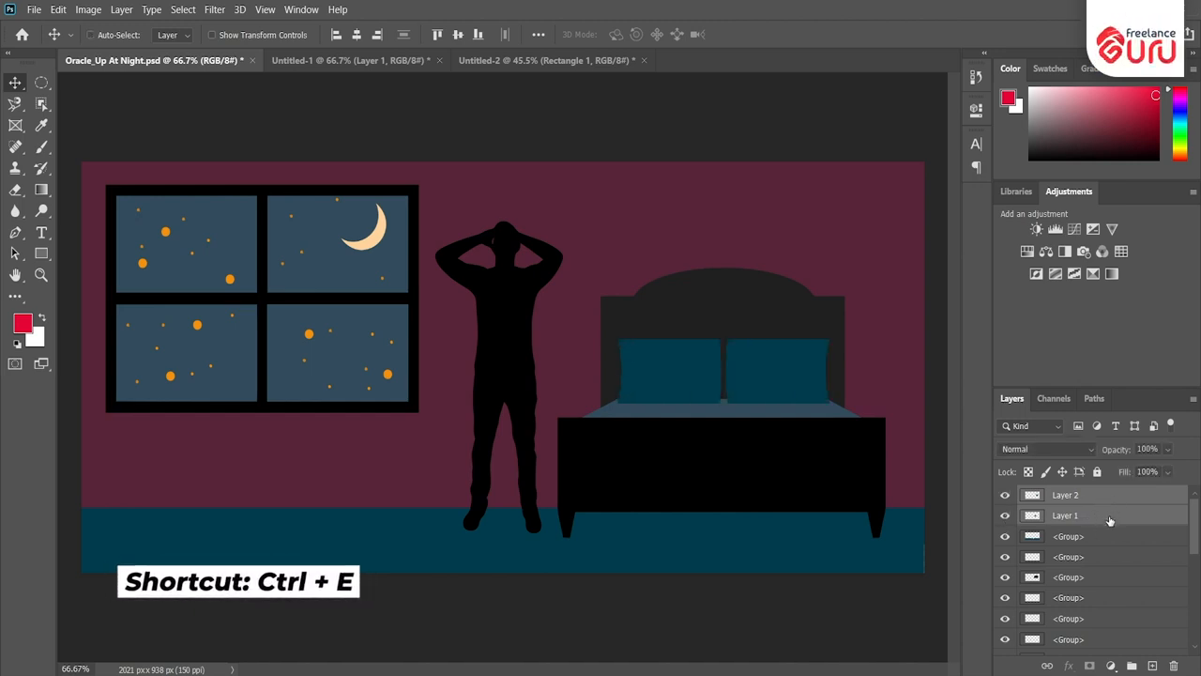
- Merge the two selected pillow layers three times, undoing each merge
{"action": "key", "text": "ctrl+e"}
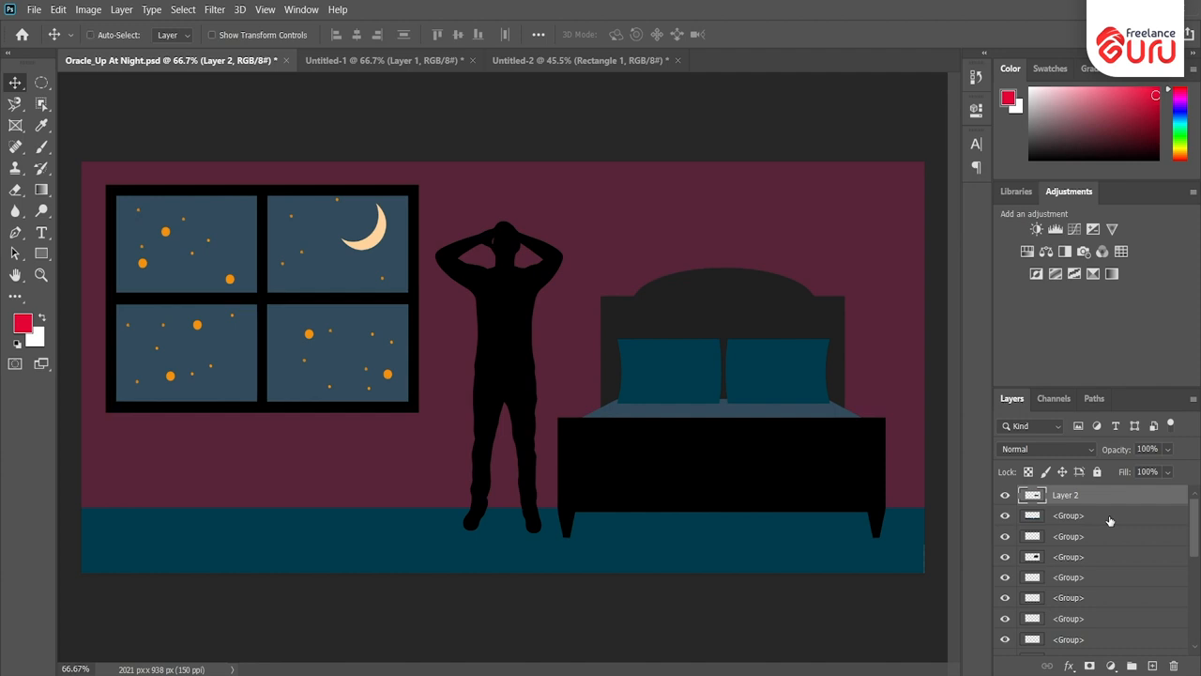
{"action": "key", "text": "ctrl+z"}
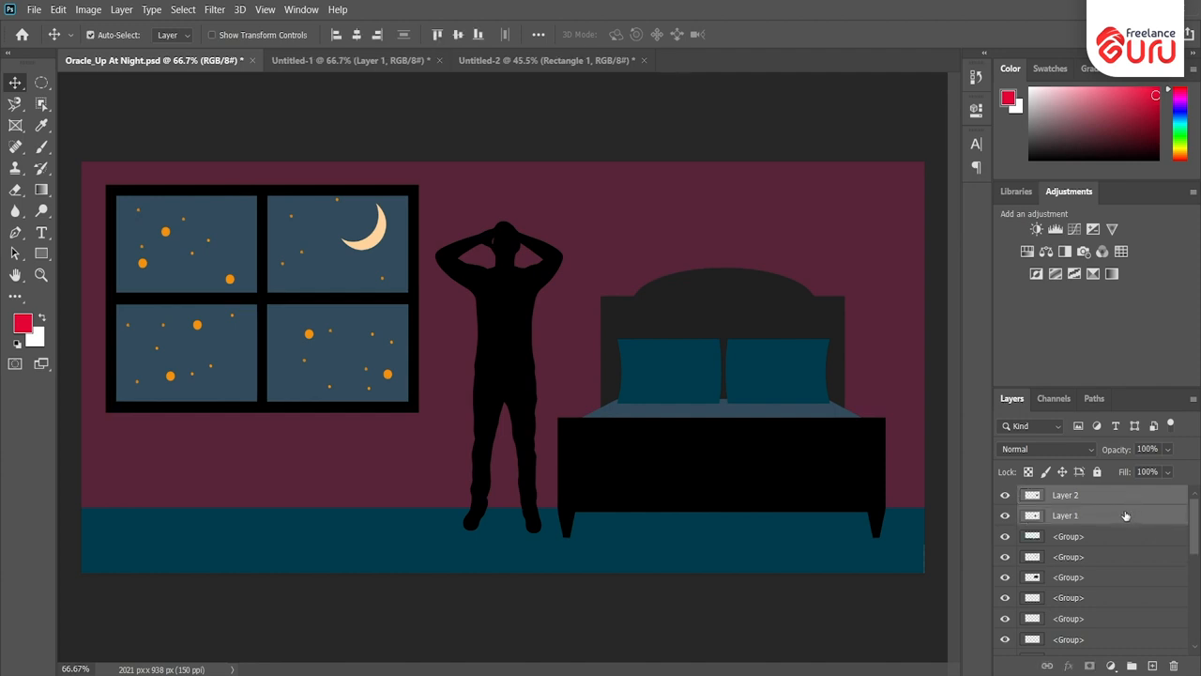
{"action": "right_click", "coordinate": [1125, 515]}
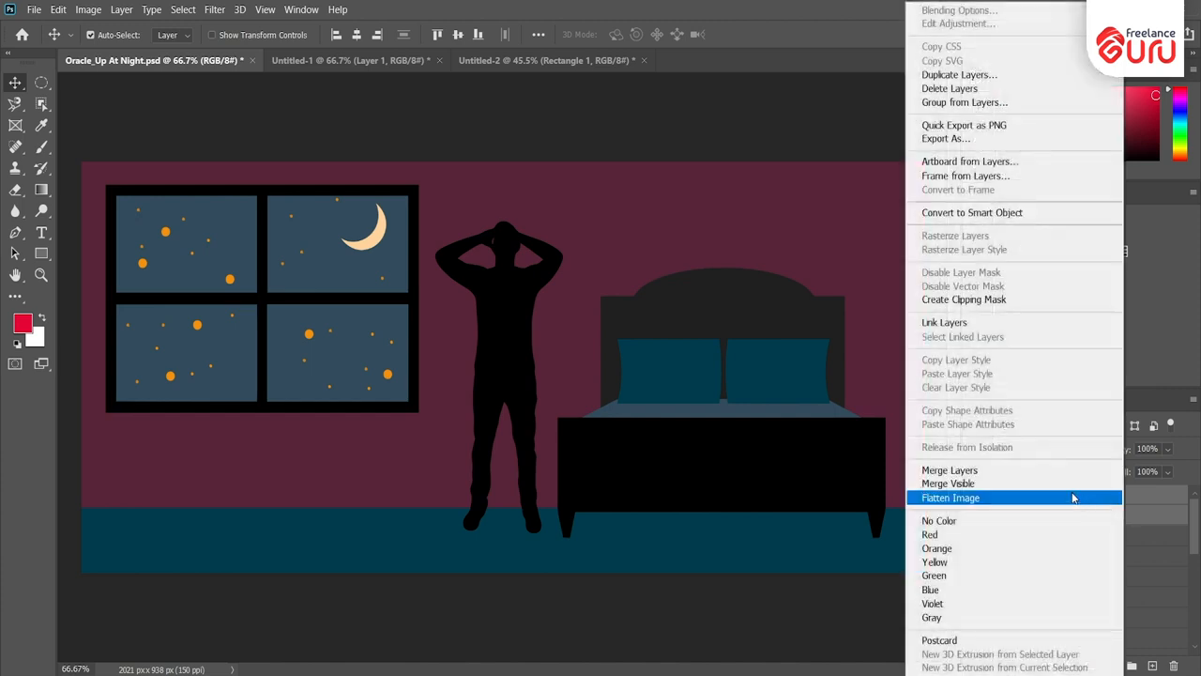
{"action": "left_click", "coordinate": [950, 472]}
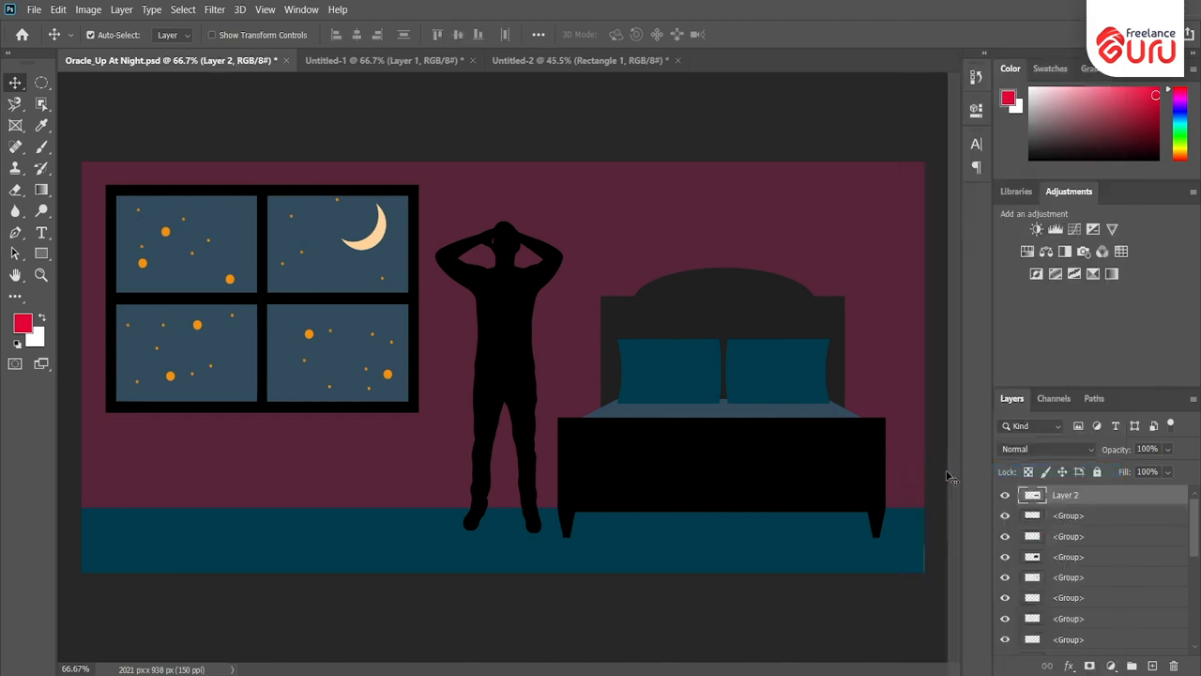
{"action": "key", "text": "ctrl+z"}
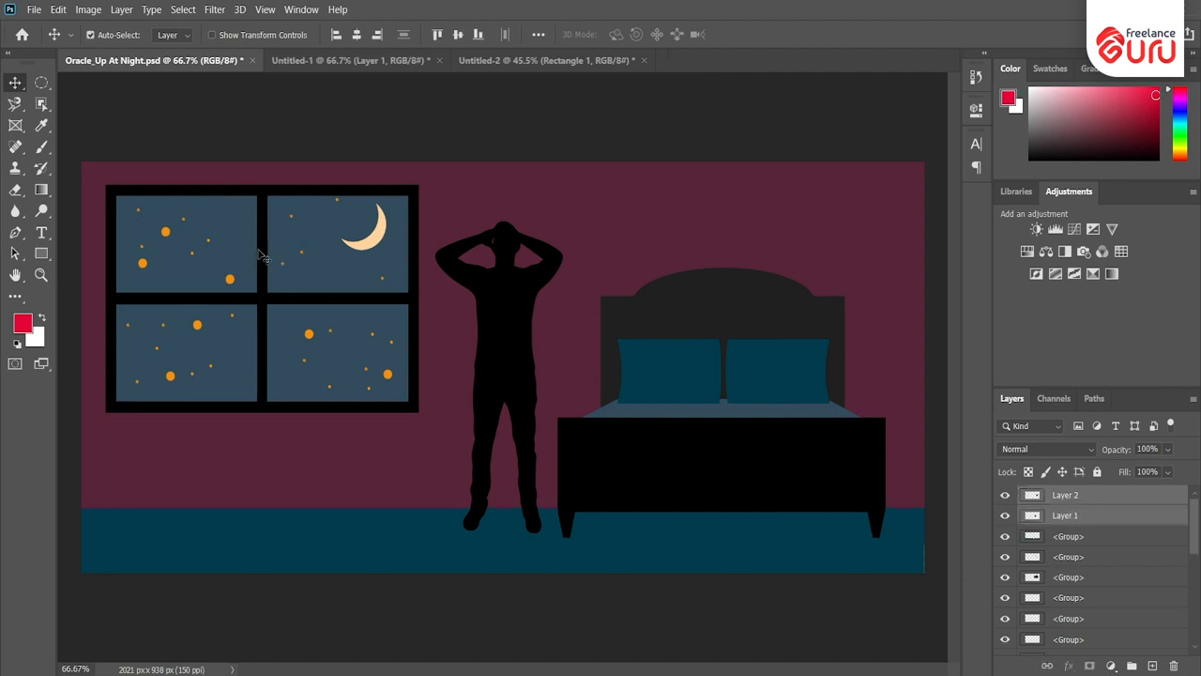
{"action": "left_click", "coordinate": [121, 9]}
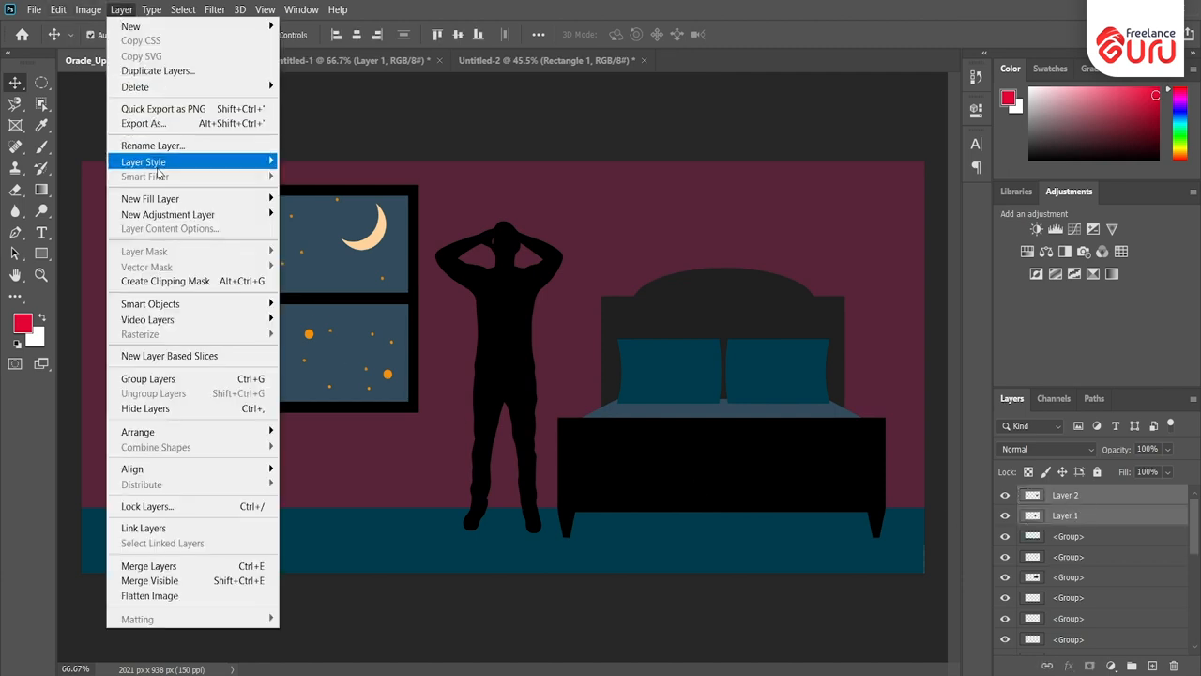
{"action": "left_click", "coordinate": [142, 566]}
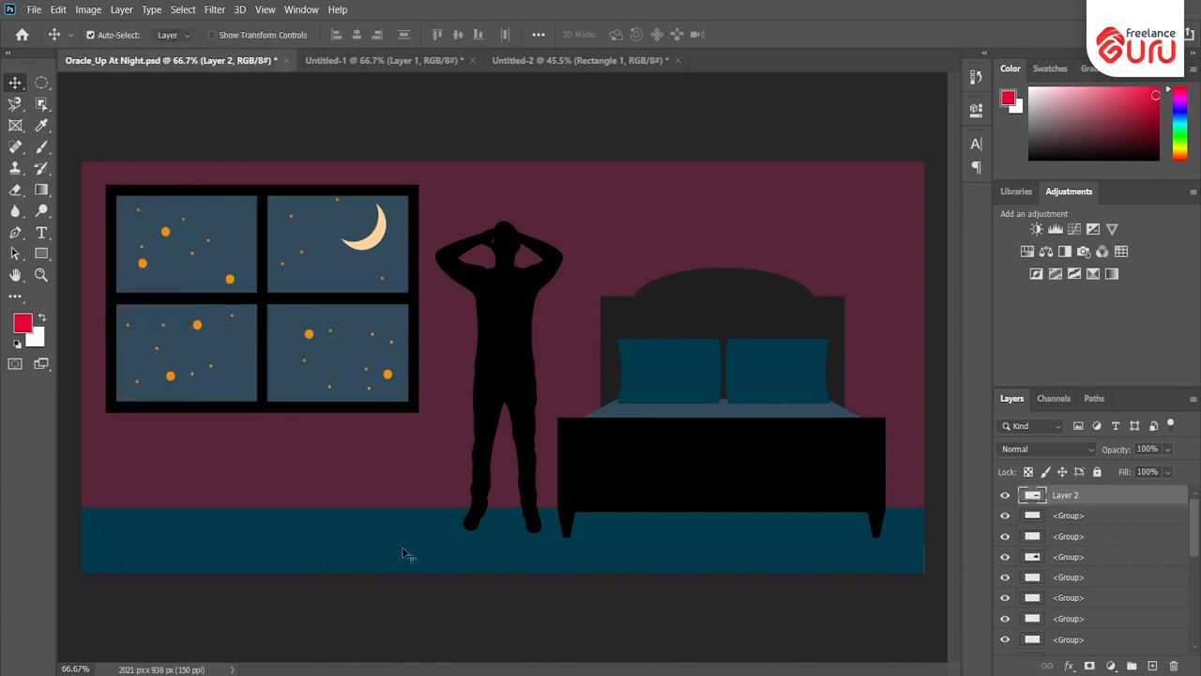
{"action": "key", "text": "ctrl"}
{"action": "key", "text": "ctrl+z"}
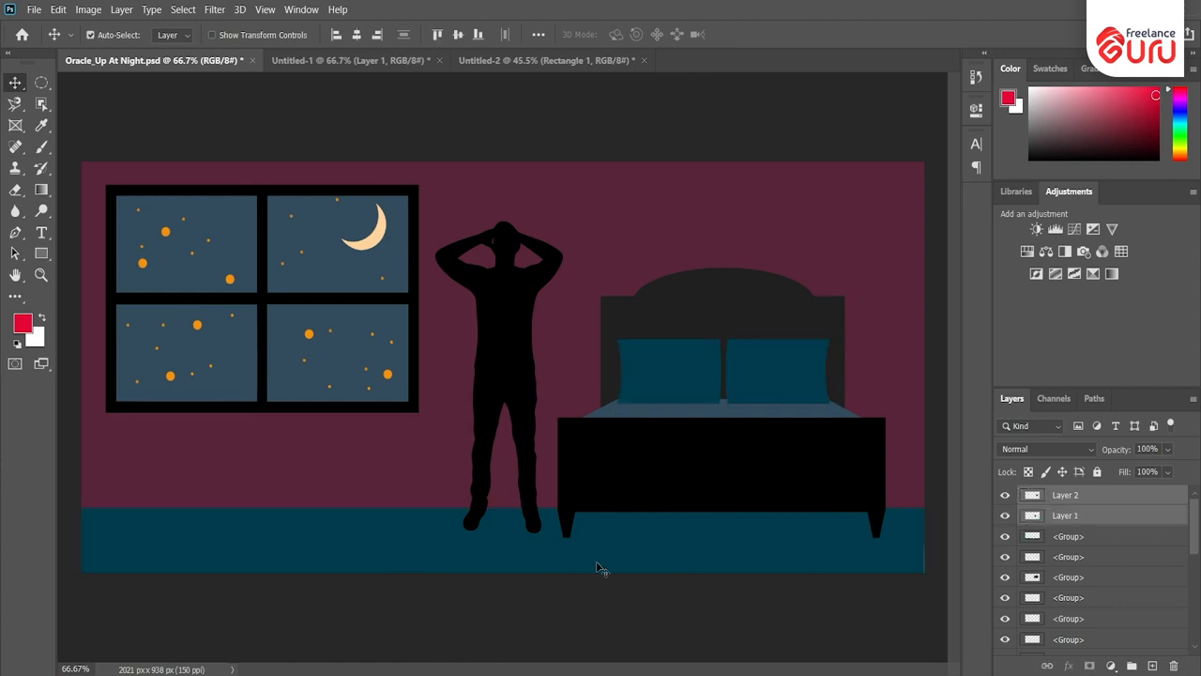
- Hide the layers below the top <Group> layer that hold the window panes, stars, moon and headboard
{"action": "left_click", "coordinate": [1109, 596], "text": "shift"}
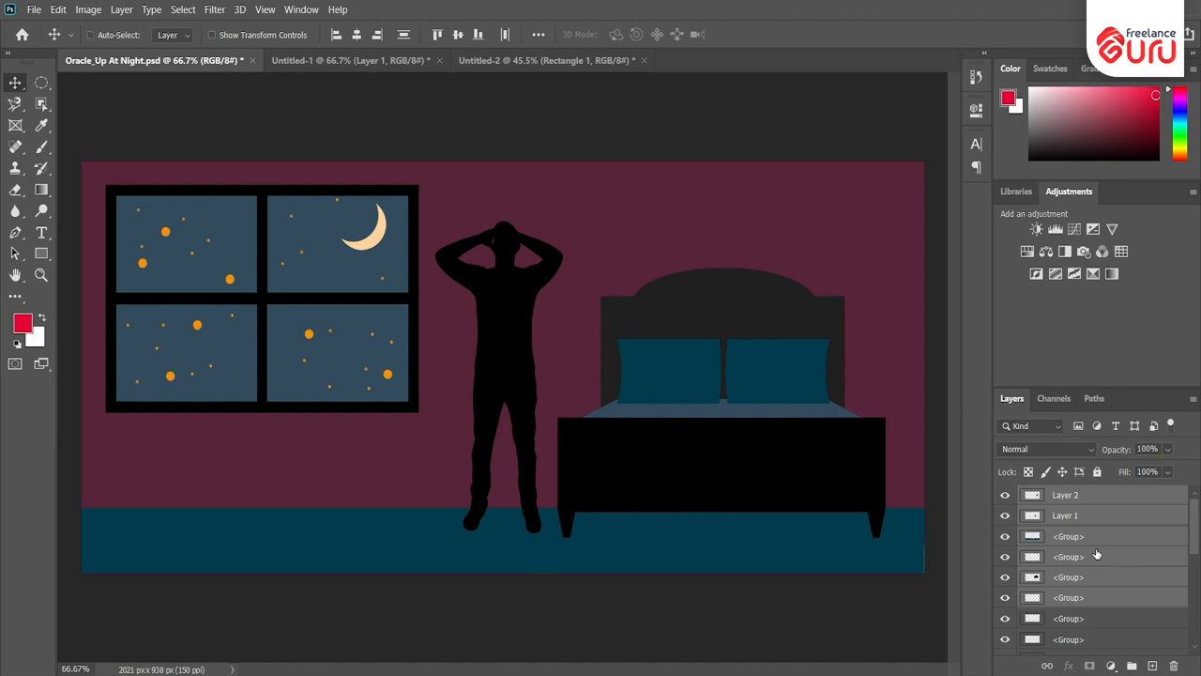
{"action": "left_click", "coordinate": [1107, 538]}
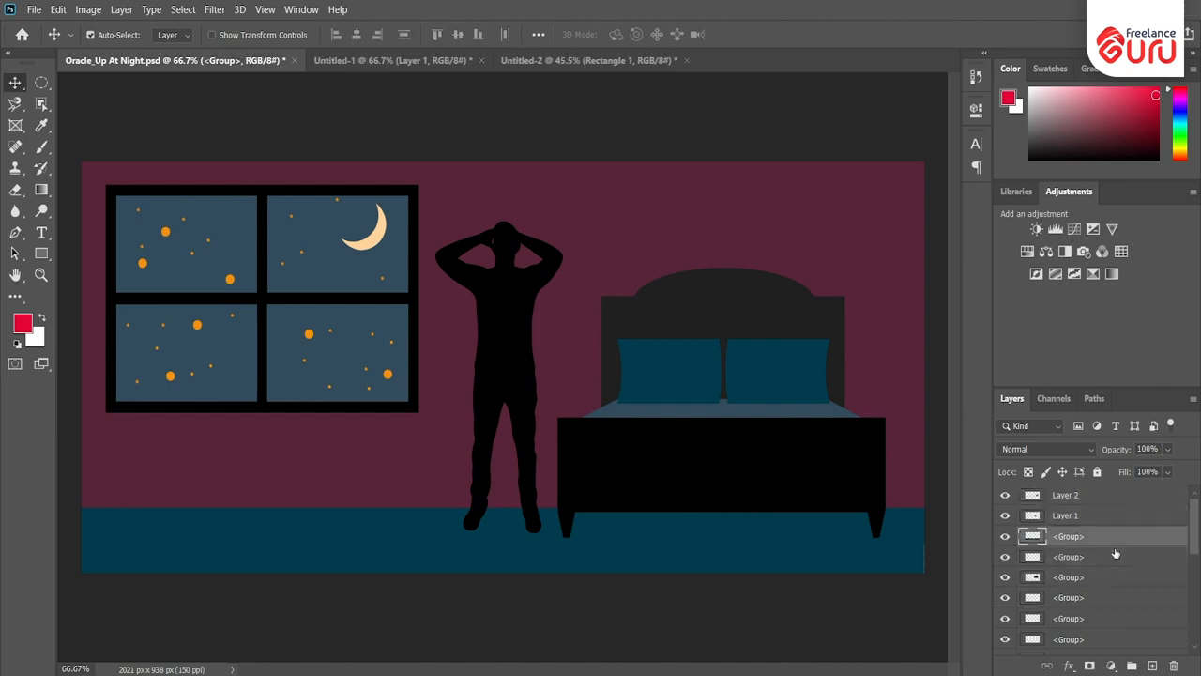
{"action": "left_click_drag", "start_coordinate": [1005, 560], "coordinate": [1006, 642]}
{"action": "scroll", "coordinate": [1046, 595], "scroll_direction": "down", "scroll_amount": 2}
{"action": "scroll", "coordinate": [1019, 600], "scroll_direction": "down", "scroll_amount": 2}
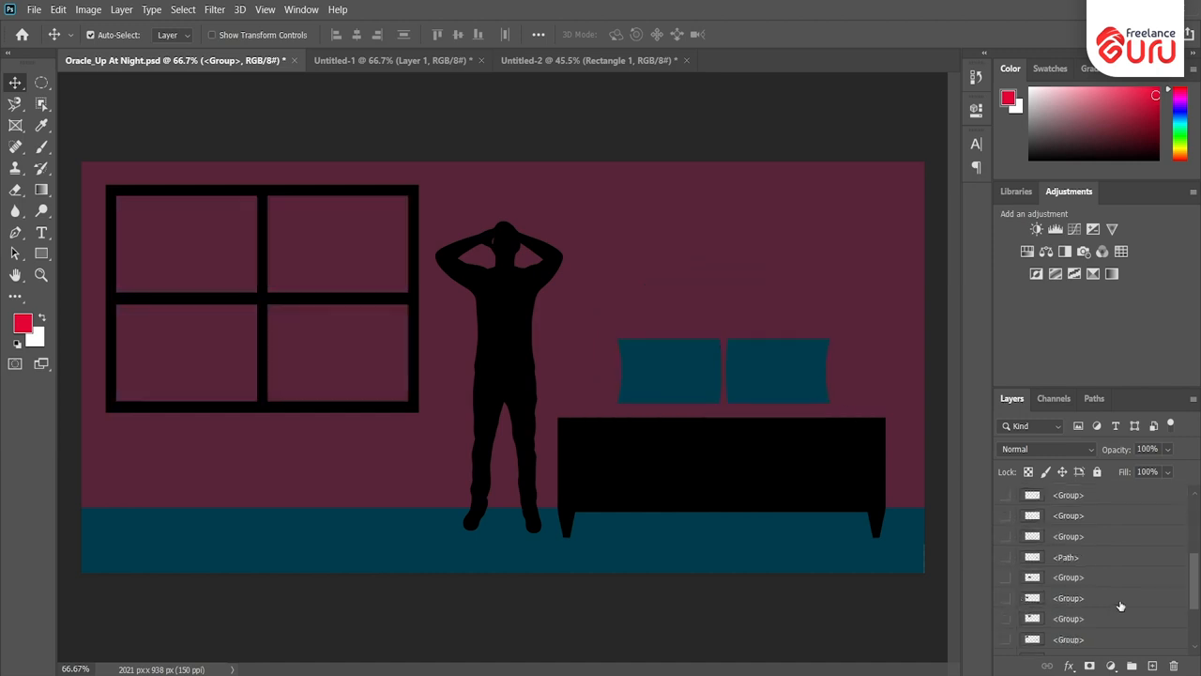
{"action": "scroll", "coordinate": [1119, 605], "scroll_direction": "up", "scroll_amount": 5}
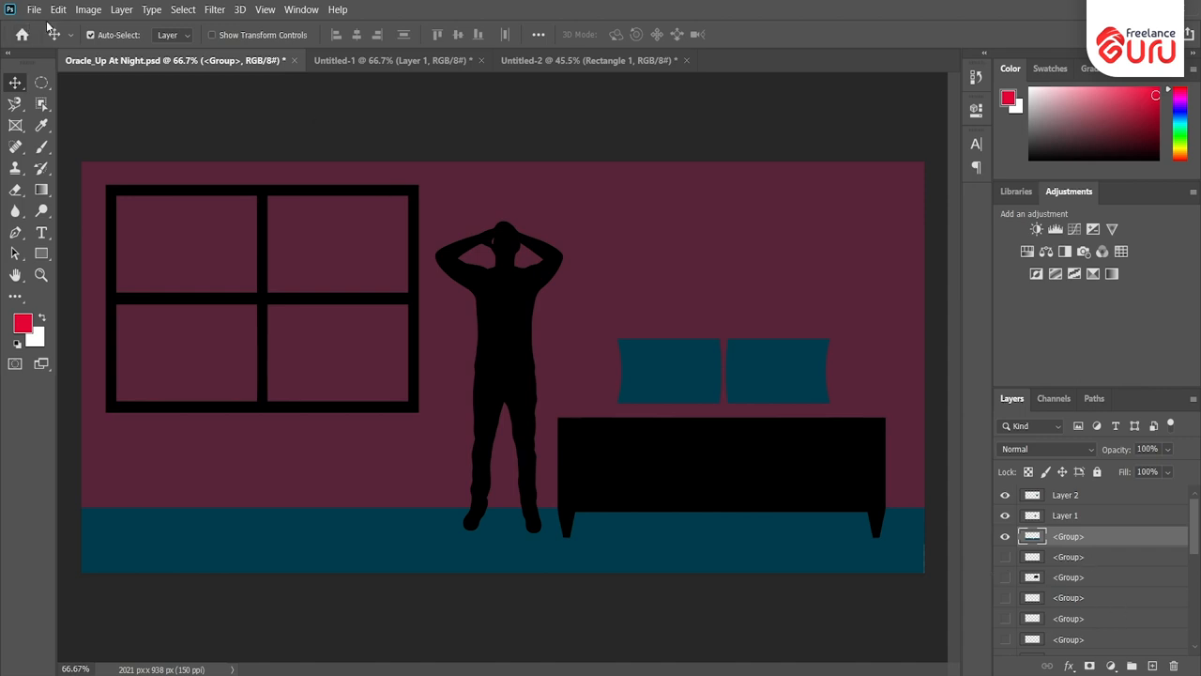
- Merge all visible layers into one and toggle the merged layer's visibility to check it
{"action": "left_click", "coordinate": [121, 10]}
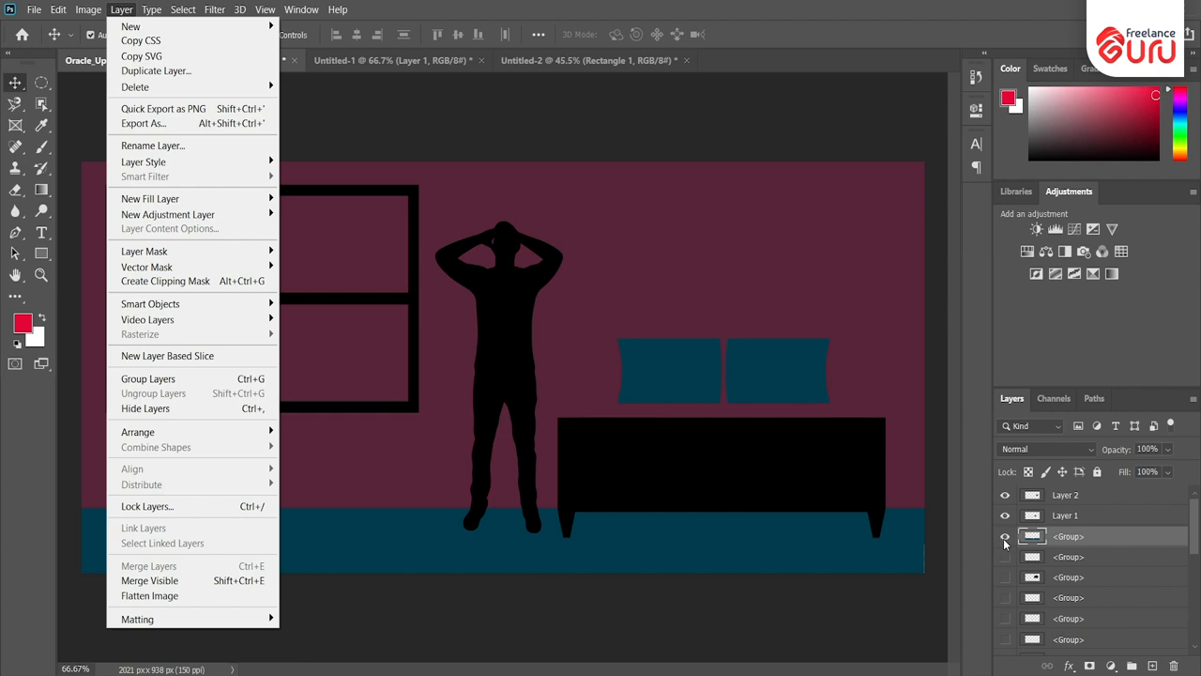
{"action": "left_click", "coordinate": [235, 583]}
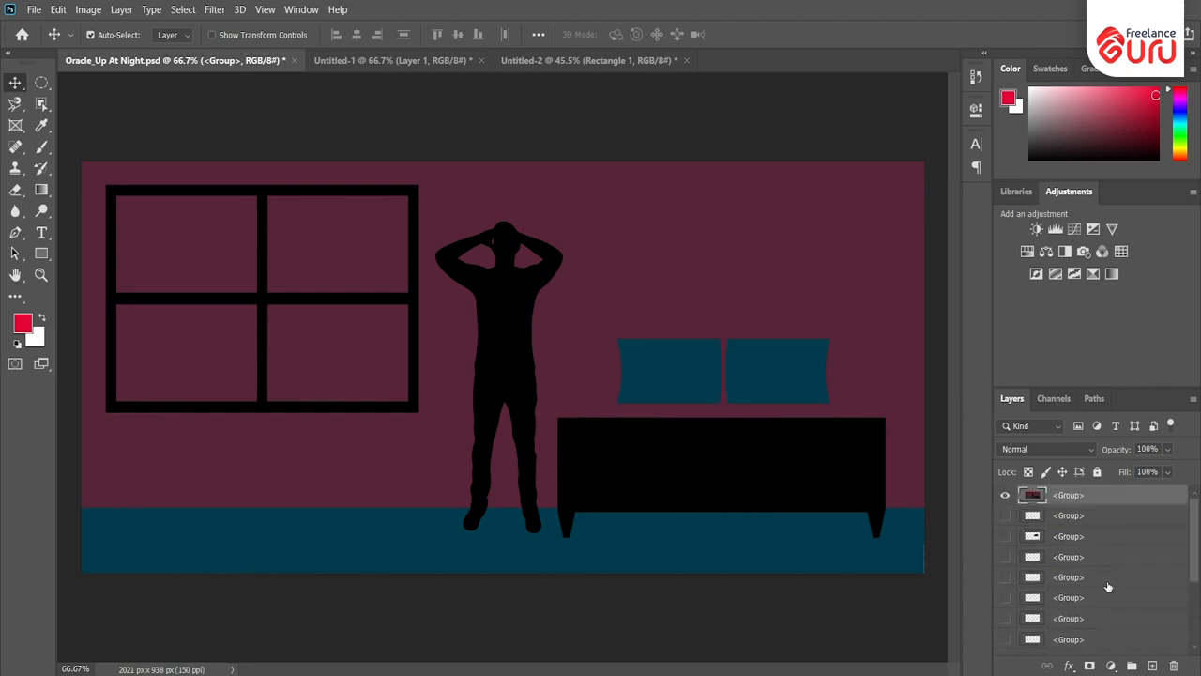
{"action": "left_click", "coordinate": [1005, 495]}
{"action": "left_click", "coordinate": [1004, 495]}
- View the Untitled-2 document briefly, return to Oracle_Up At Night and release the full lock on the standing man's layer
{"action": "left_click", "coordinate": [574, 62]}
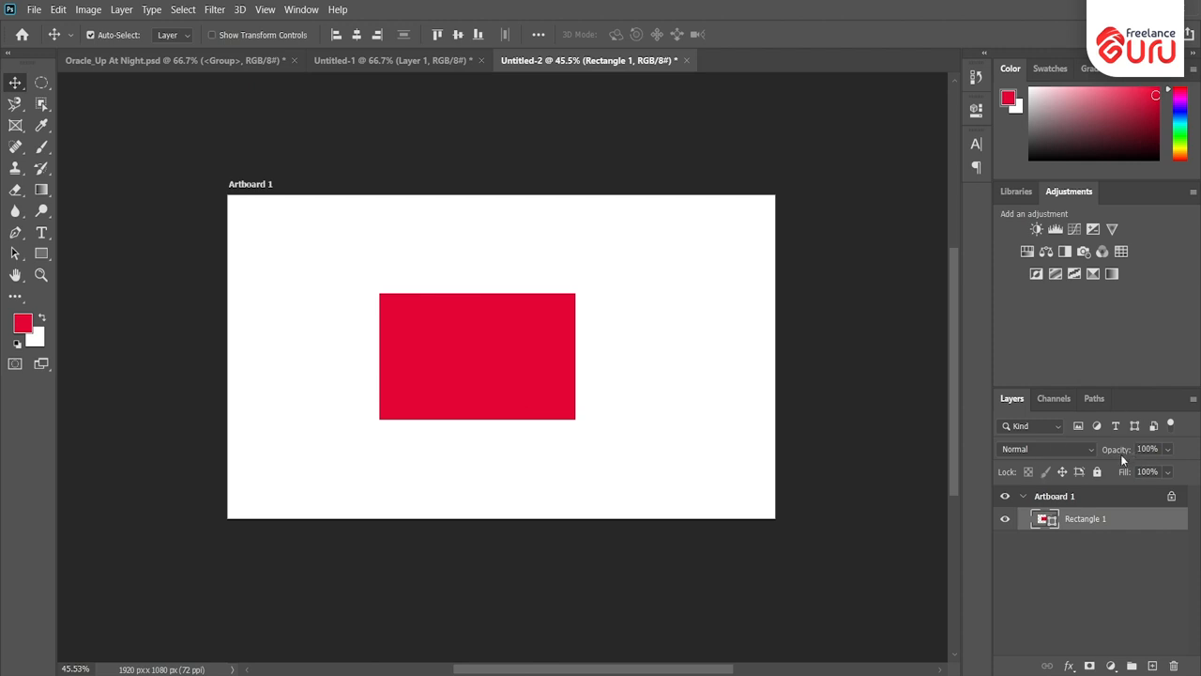
{"action": "left_click", "coordinate": [226, 60]}
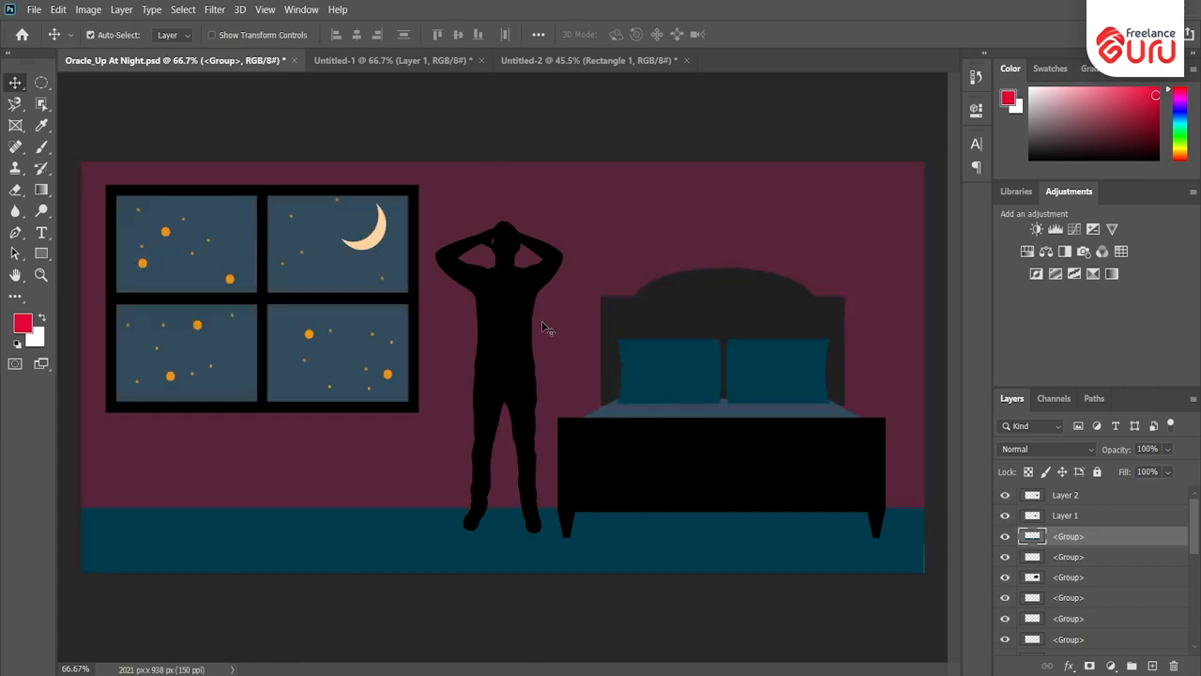
{"action": "left_click", "coordinate": [521, 337]}
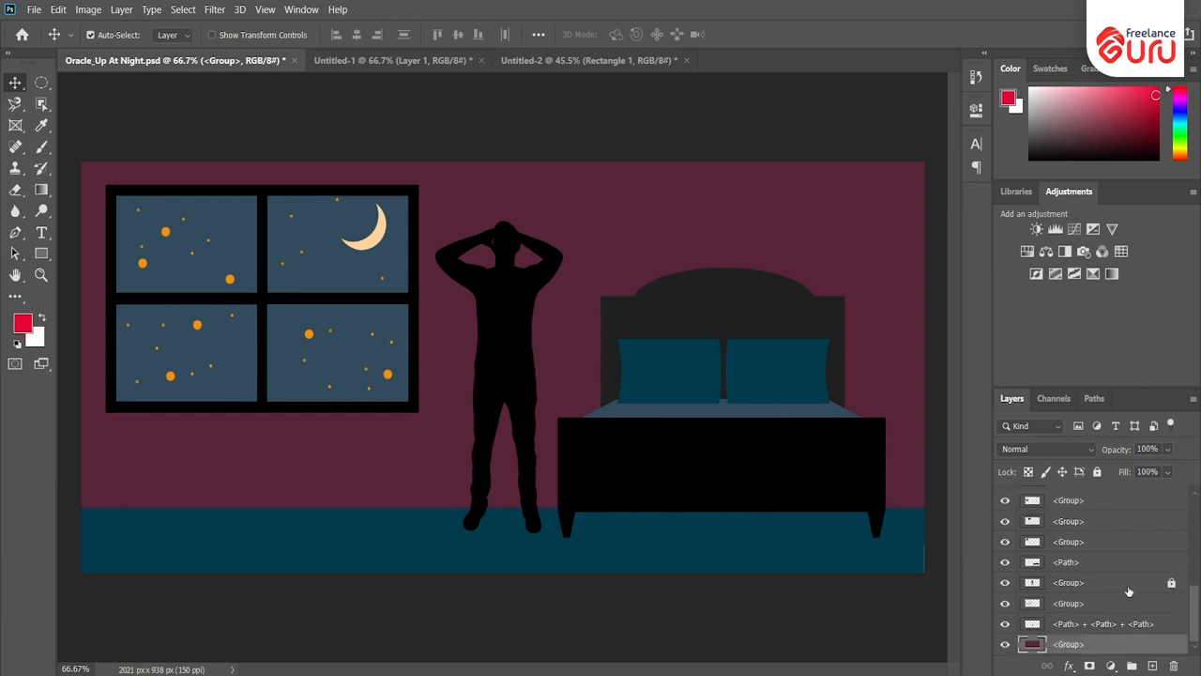
{"action": "left_click", "coordinate": [1129, 589]}
{"action": "left_click", "coordinate": [1097, 473]}
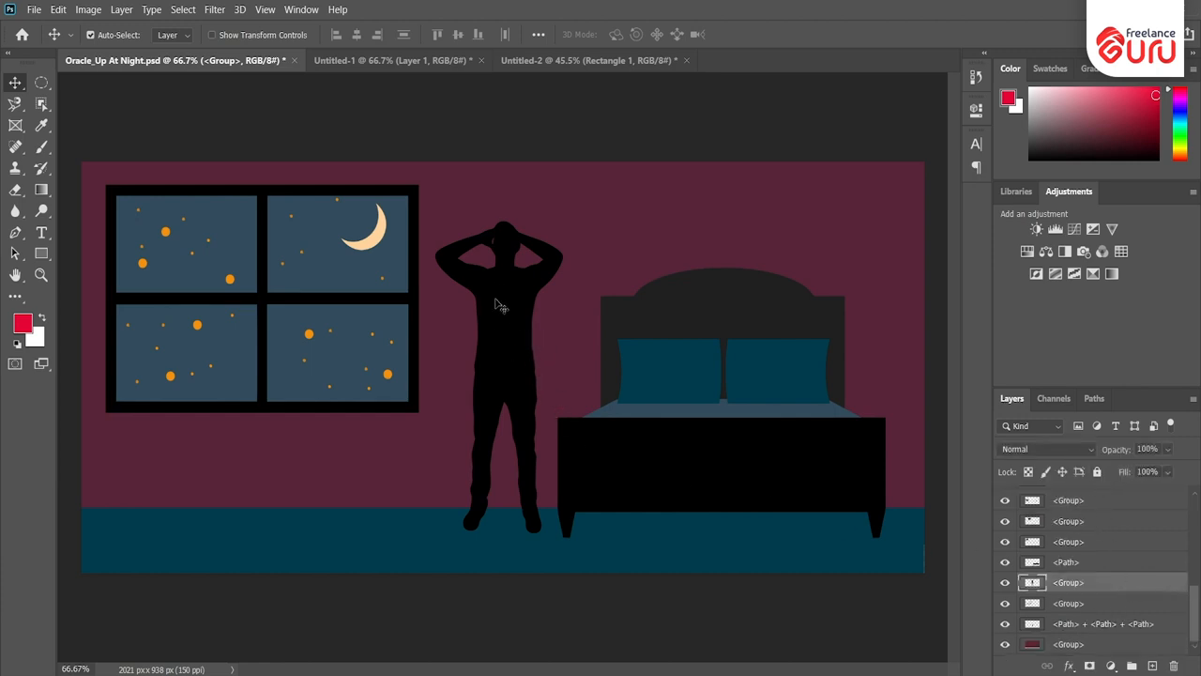
- Lower the standing man's layer opacity to 52% and move the silhouette slightly upward
{"action": "left_click", "coordinate": [1169, 449]}
{"action": "left_click_drag", "start_coordinate": [1184, 471], "coordinate": [1160, 473]}
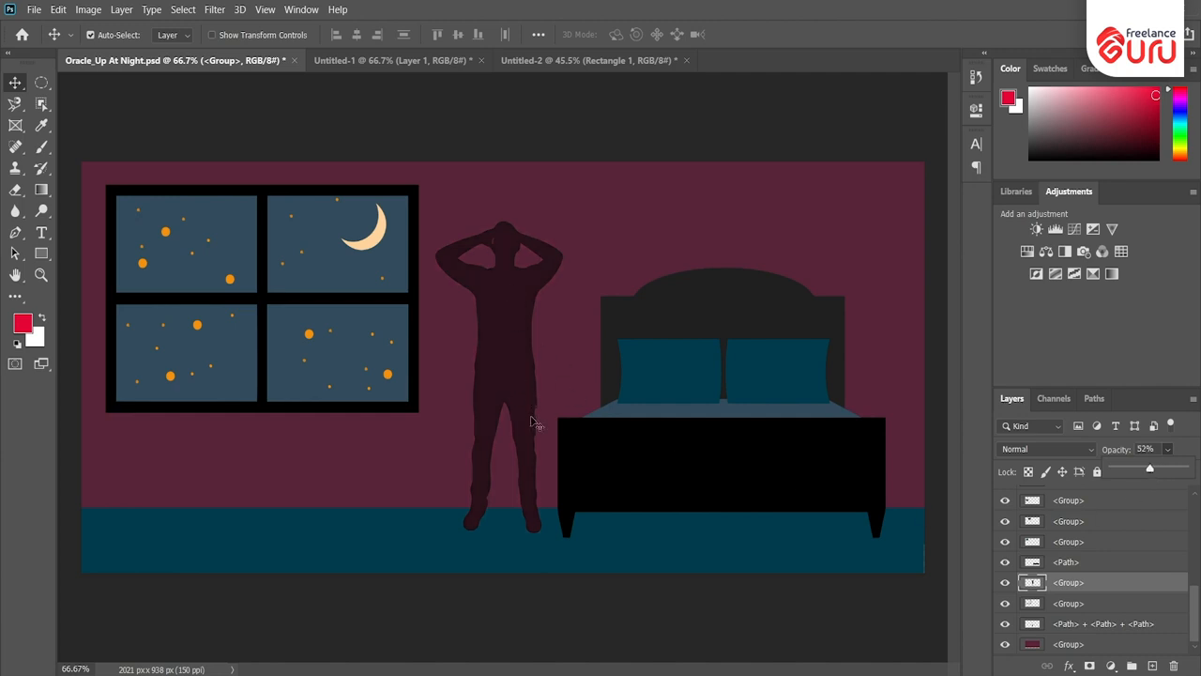
{"action": "mouse_move", "coordinate": [533, 351]}
{"action": "left_mouse_down"}
{"action": "mouse_move", "coordinate": [450, 339]}
{"action": "mouse_move", "coordinate": [614, 402]}
{"action": "mouse_move", "coordinate": [550, 375]}
{"action": "mouse_move", "coordinate": [544, 383]}
{"action": "mouse_move", "coordinate": [403, 300]}
{"action": "mouse_move", "coordinate": [370, 233]}
{"action": "mouse_move", "coordinate": [285, 297]}
{"action": "mouse_move", "coordinate": [367, 281]}
{"action": "mouse_move", "coordinate": [524, 289]}
{"action": "mouse_move", "coordinate": [427, 314]}
{"action": "mouse_move", "coordinate": [380, 272]}
{"action": "mouse_move", "coordinate": [611, 358]}
{"action": "mouse_move", "coordinate": [540, 331]}
{"action": "mouse_move", "coordinate": [545, 342]}
{"action": "left_mouse_up"}
- Set the standing man's layer opacity to 100% and switch to the Untitled-2 document
{"action": "left_click", "coordinate": [1167, 449]}
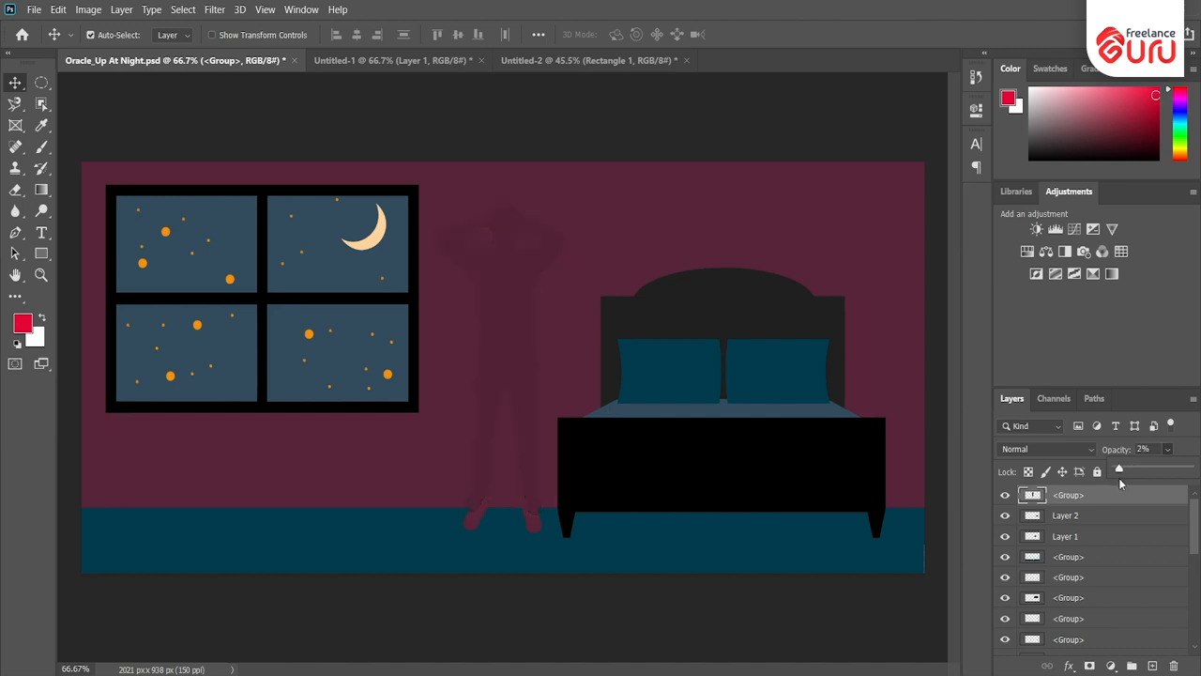
{"action": "left_click_drag", "start_coordinate": [1163, 484], "coordinate": [1196, 484]}
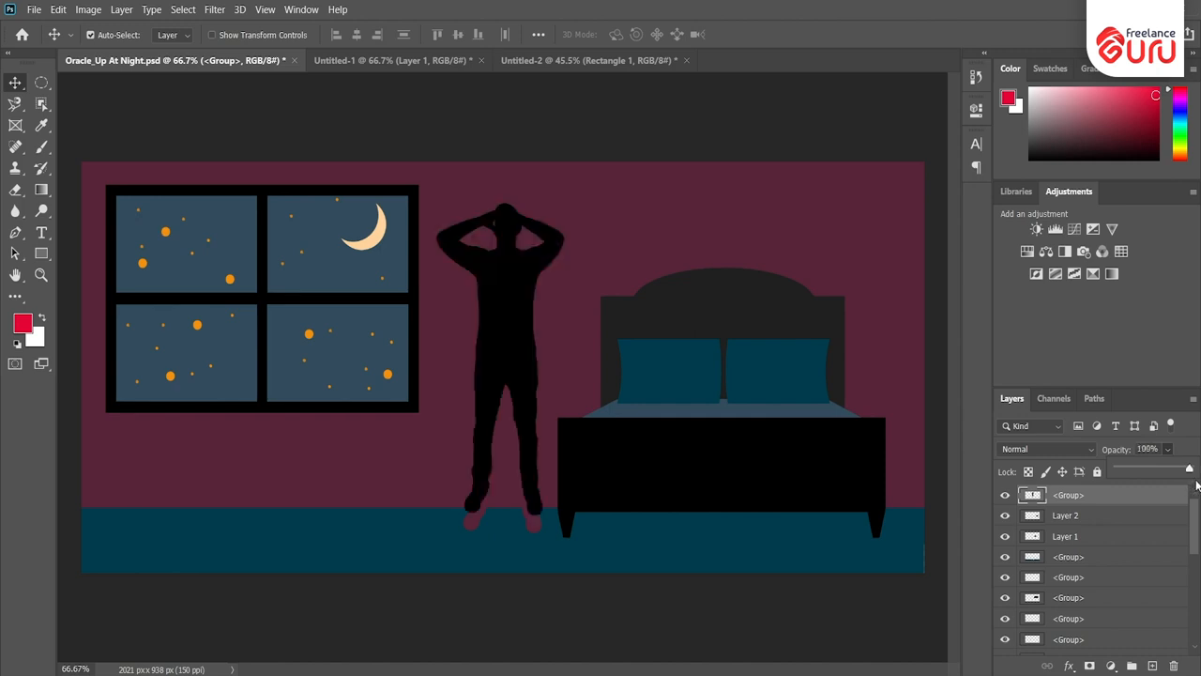
{"action": "left_click", "coordinate": [1188, 442]}
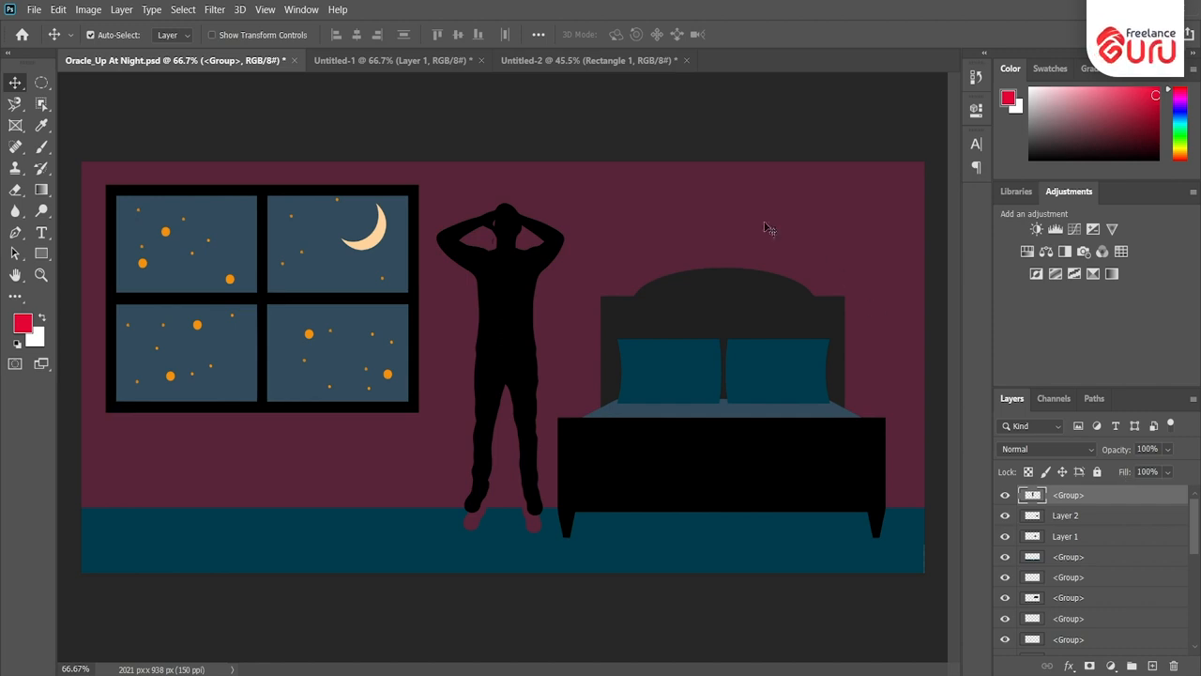
{"action": "left_click", "coordinate": [542, 61]}
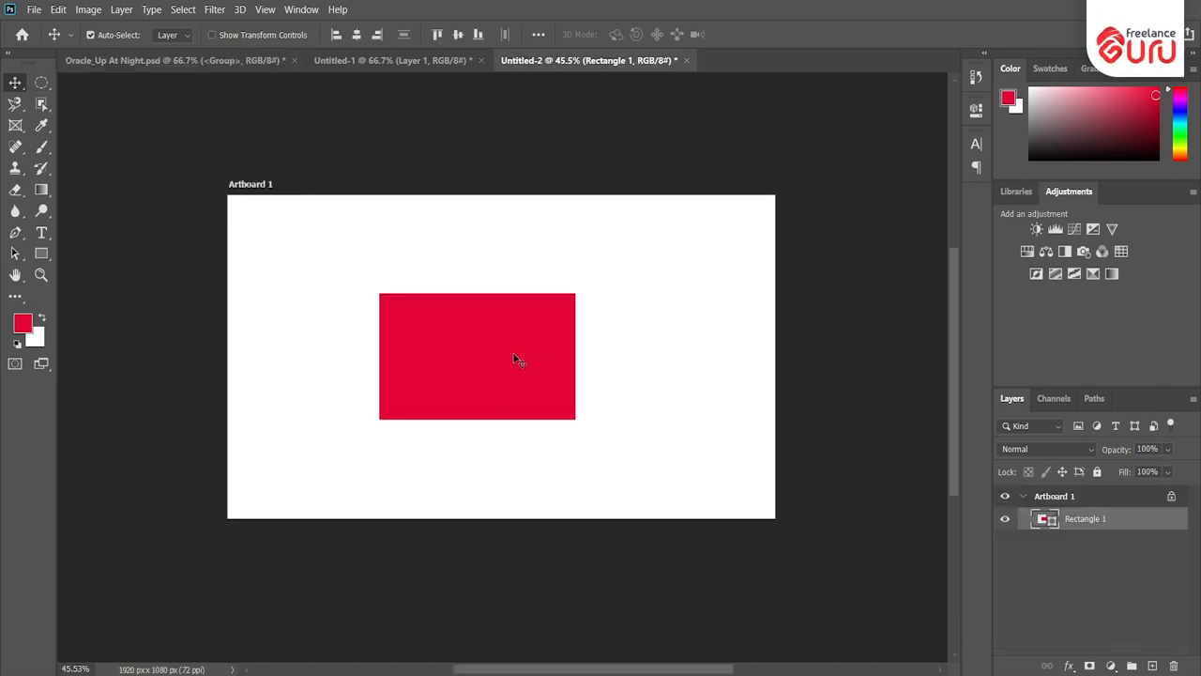
- Give the red rectangle a blue stroke 25 px wide and switch back to the Move tool
{"action": "left_click", "coordinate": [43, 253]}
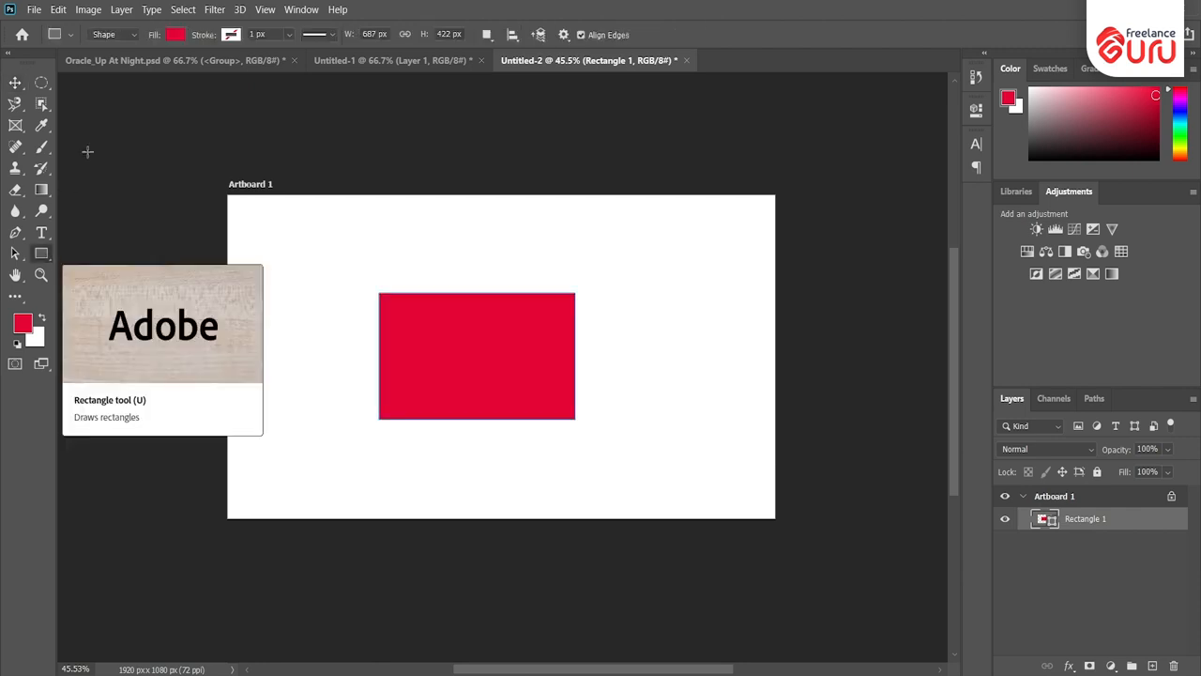
{"action": "left_click", "coordinate": [229, 37]}
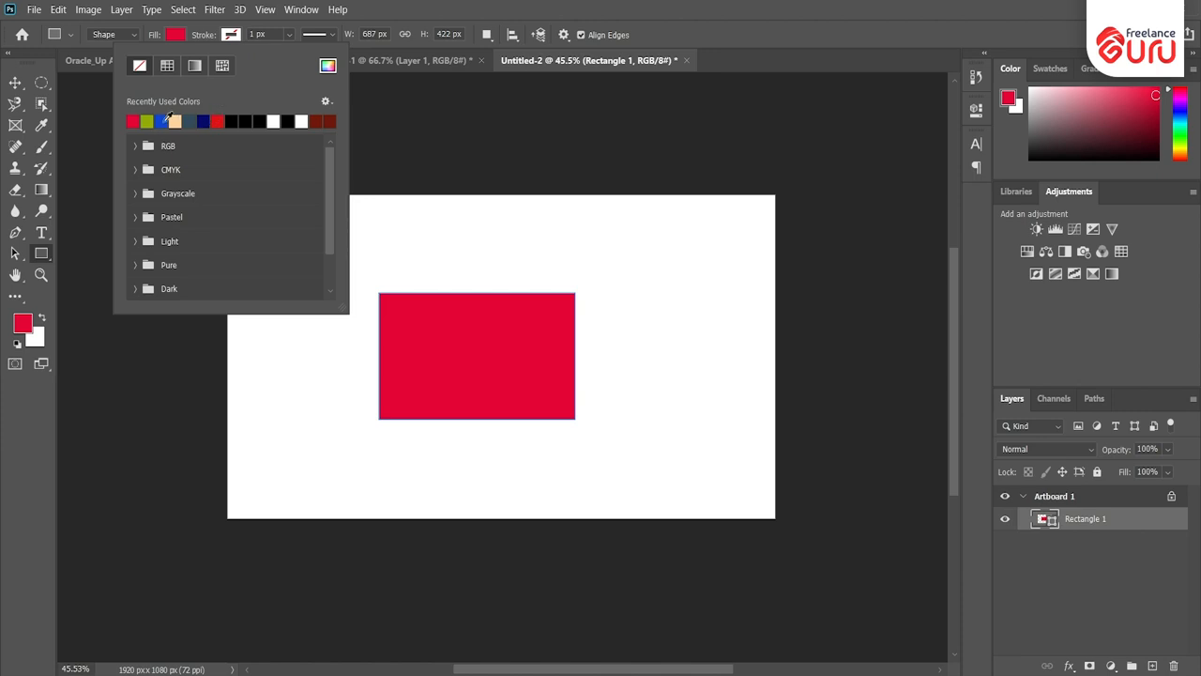
{"action": "left_click", "coordinate": [261, 34]}
{"action": "type", "text": "5"}
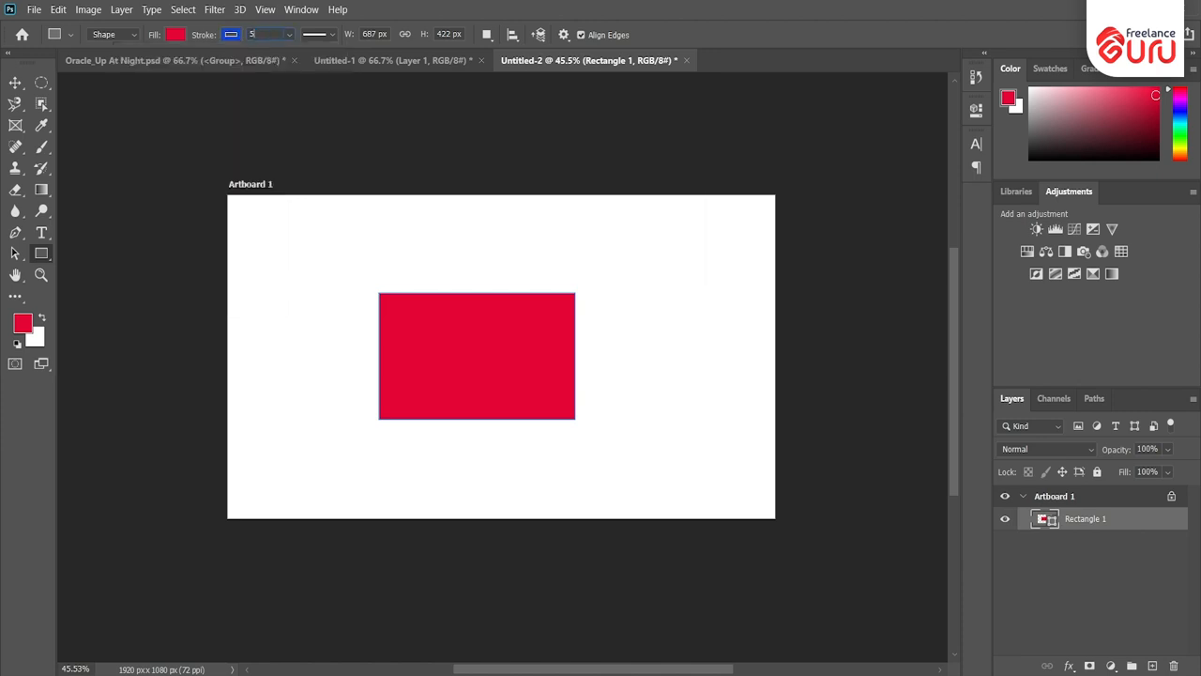
{"action": "left_click", "coordinate": [248, 35]}
{"action": "type", "text": "25"}
{"action": "key", "text": "Return"}
{"action": "key", "text": "v"}
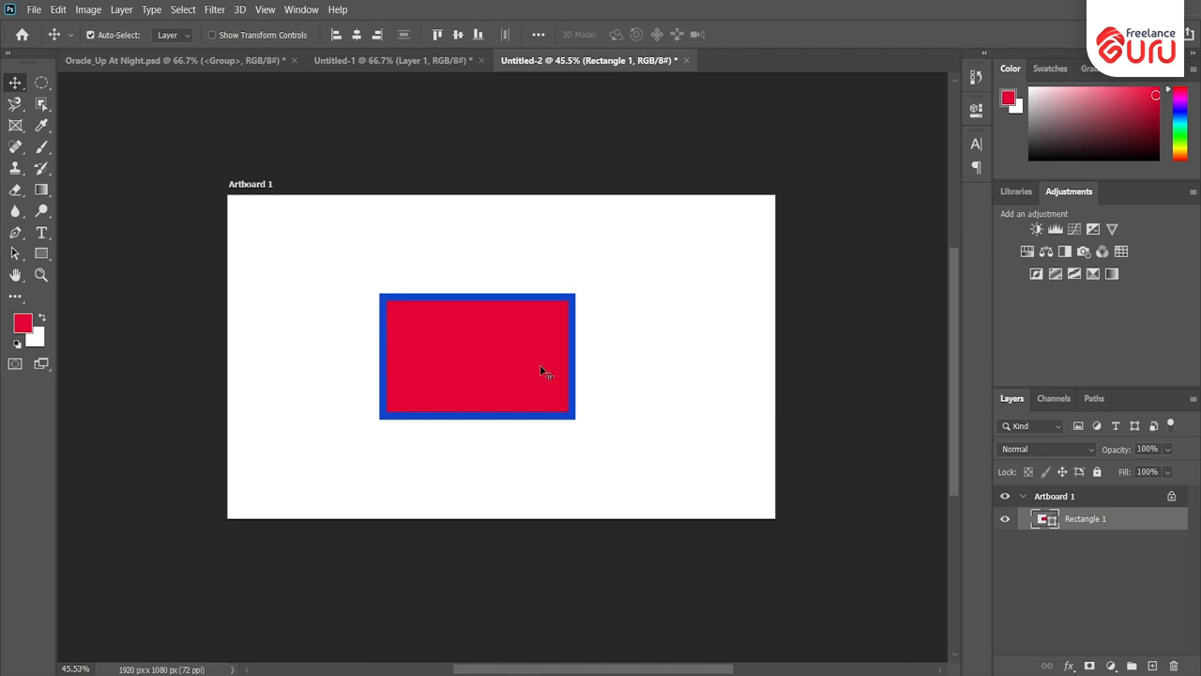
- Test the rectangle layer's fill by lowering it to 53% and raising it back to full
{"action": "left_click", "coordinate": [1168, 449]}
{"action": "mouse_move", "coordinate": [1184, 473]}
{"action": "left_mouse_down"}
{"action": "mouse_move", "coordinate": [1155, 471]}
{"action": "mouse_move", "coordinate": [1188, 473]}
{"action": "left_mouse_up"}
{"action": "left_click", "coordinate": [1168, 475]}
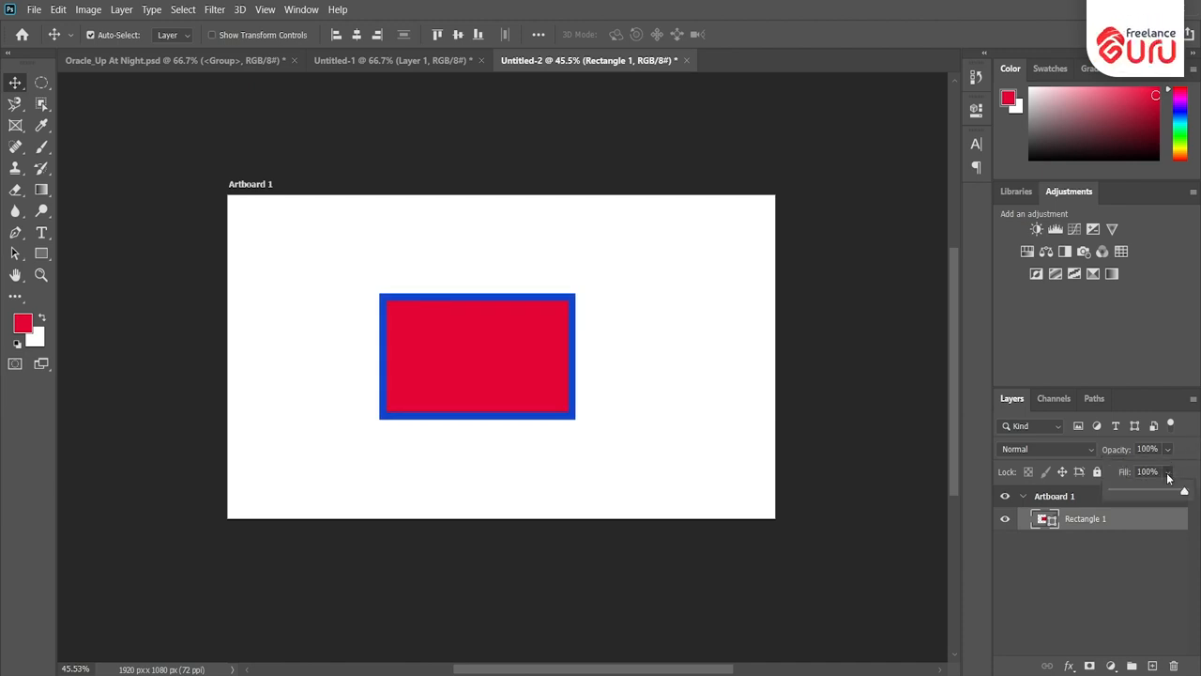
{"action": "left_click_drag", "start_coordinate": [1184, 495], "coordinate": [1158, 498]}
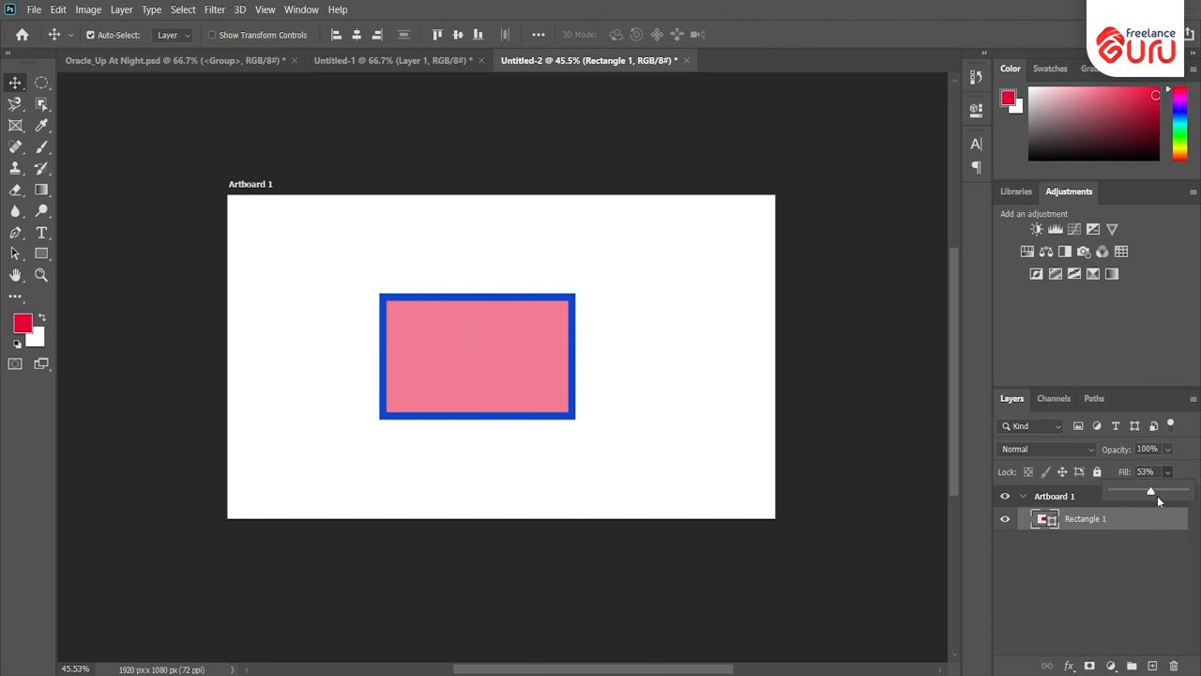
{"action": "left_click_drag", "start_coordinate": [1153, 495], "coordinate": [1193, 494]}
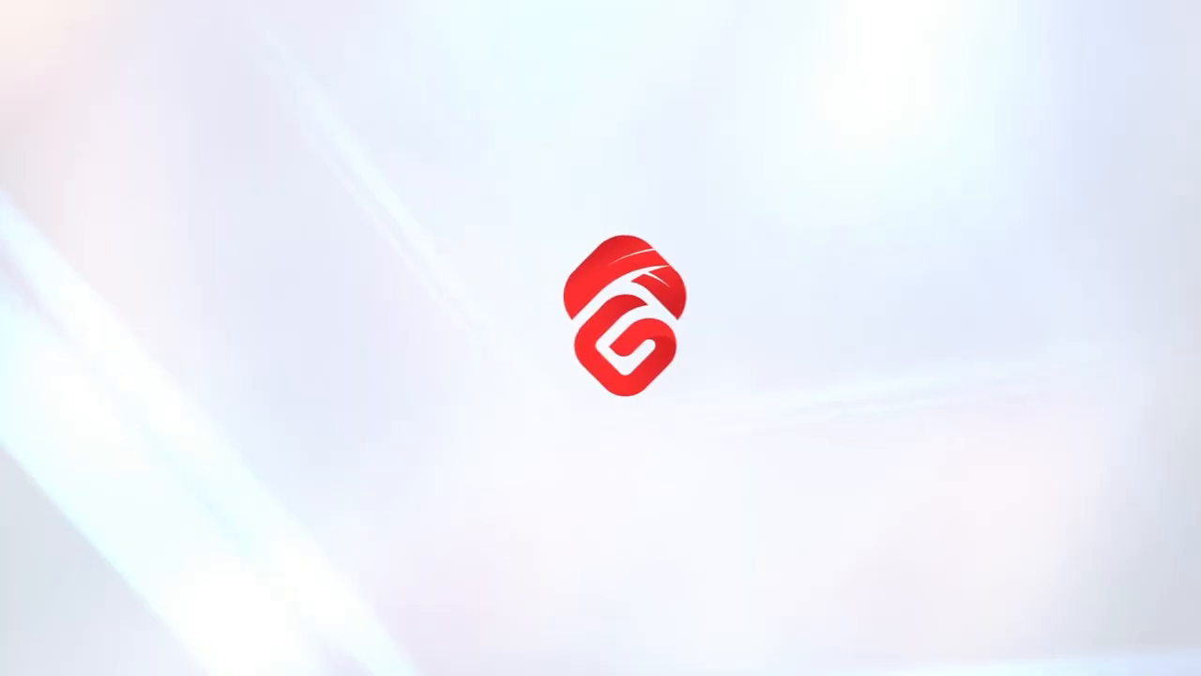